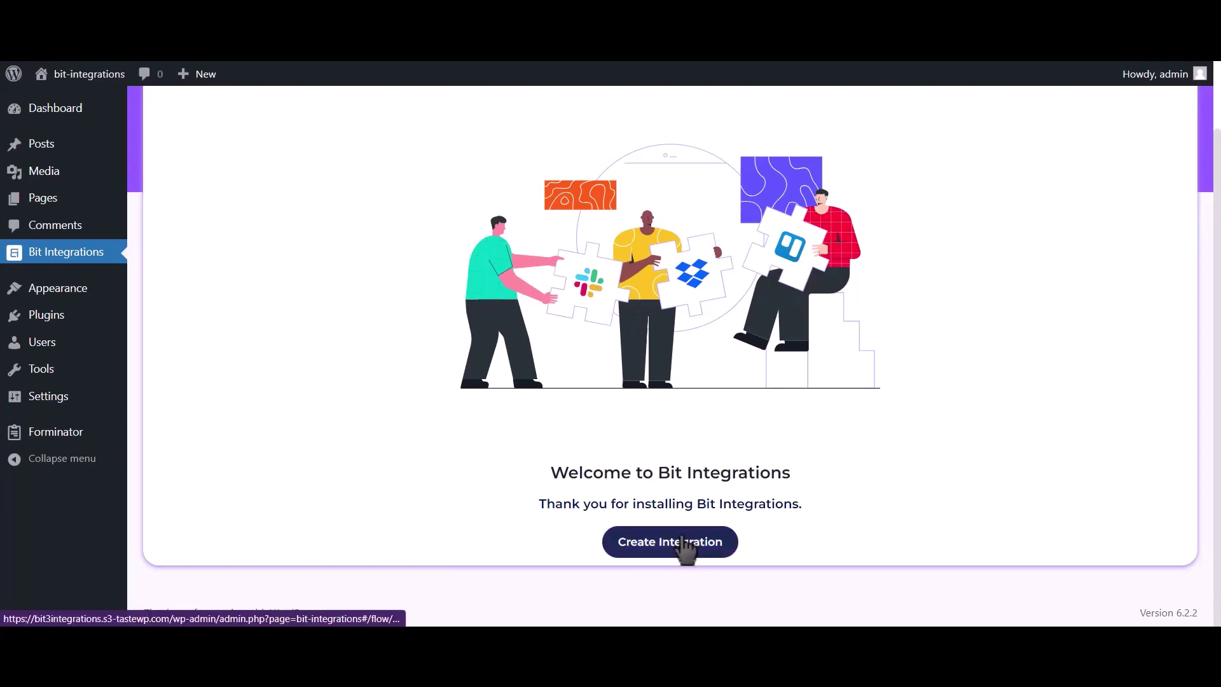
Step: Start a new integration with Forminator's contact-us form as the trigger
left_click(484, 138)
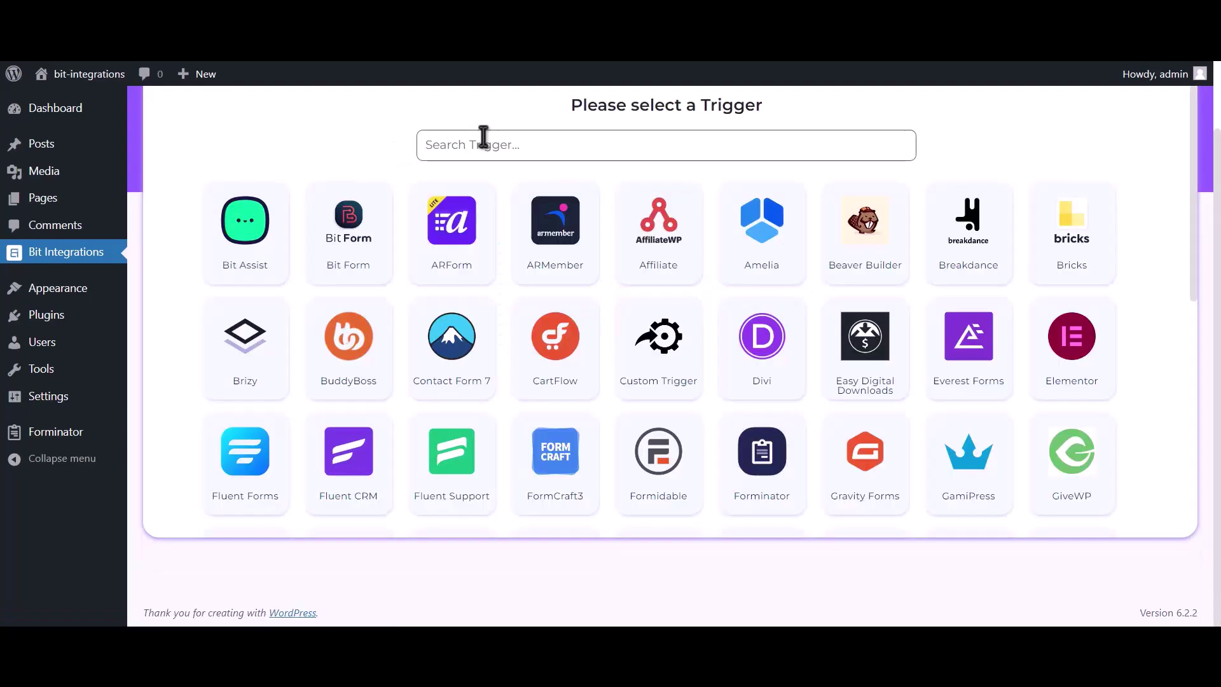
type("formina")
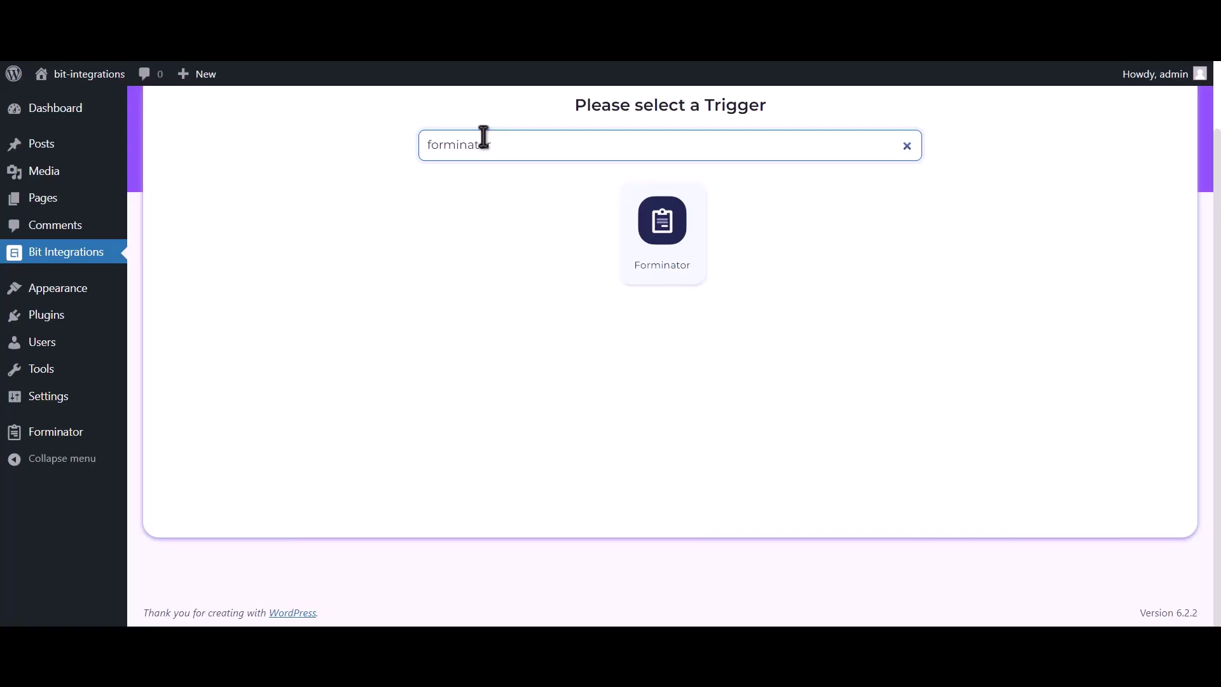
type("tor")
left_click(650, 240)
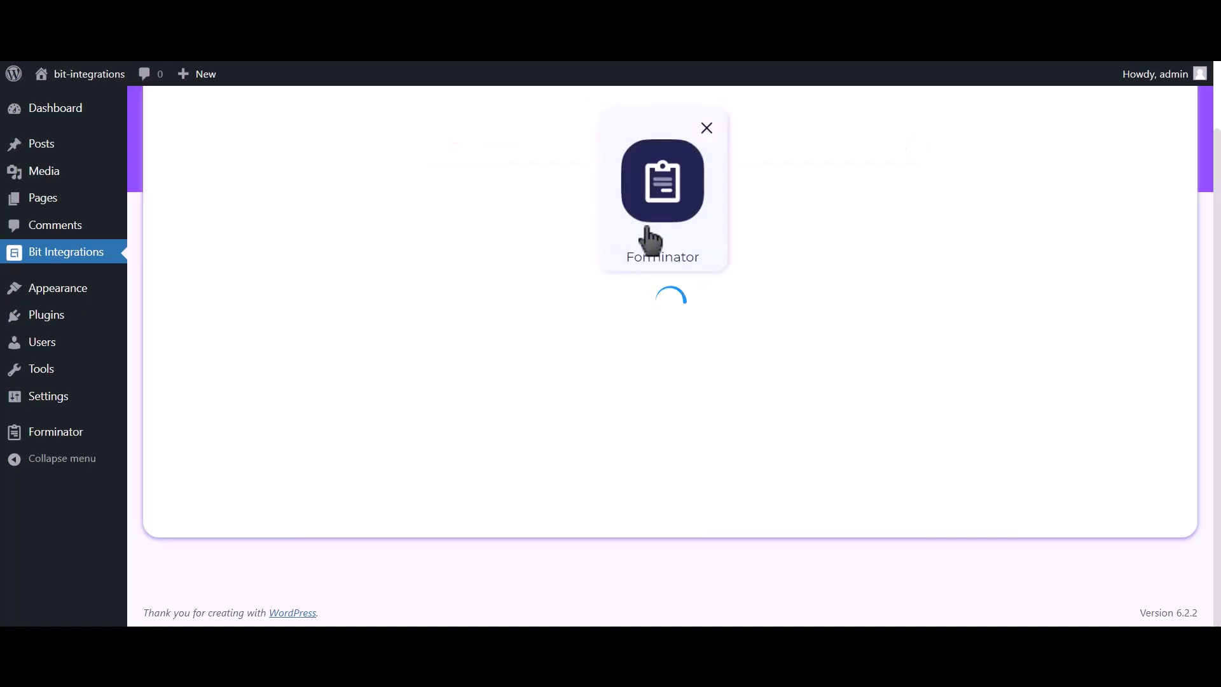
left_click(636, 346)
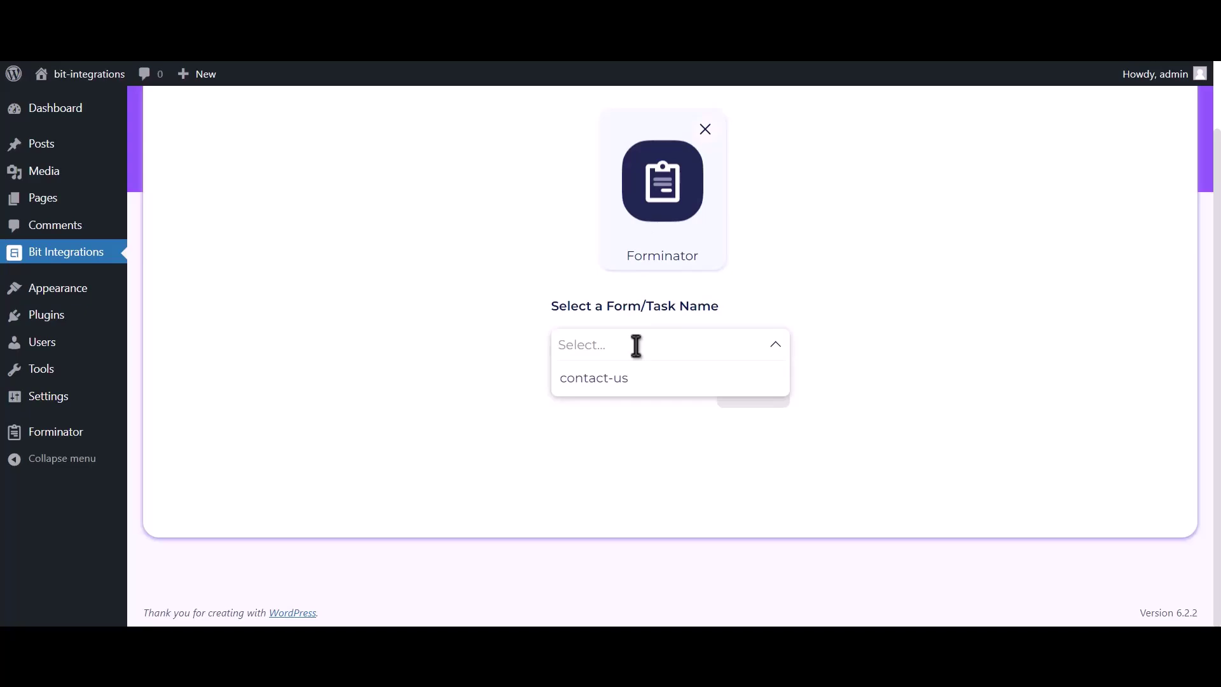
left_click(673, 388)
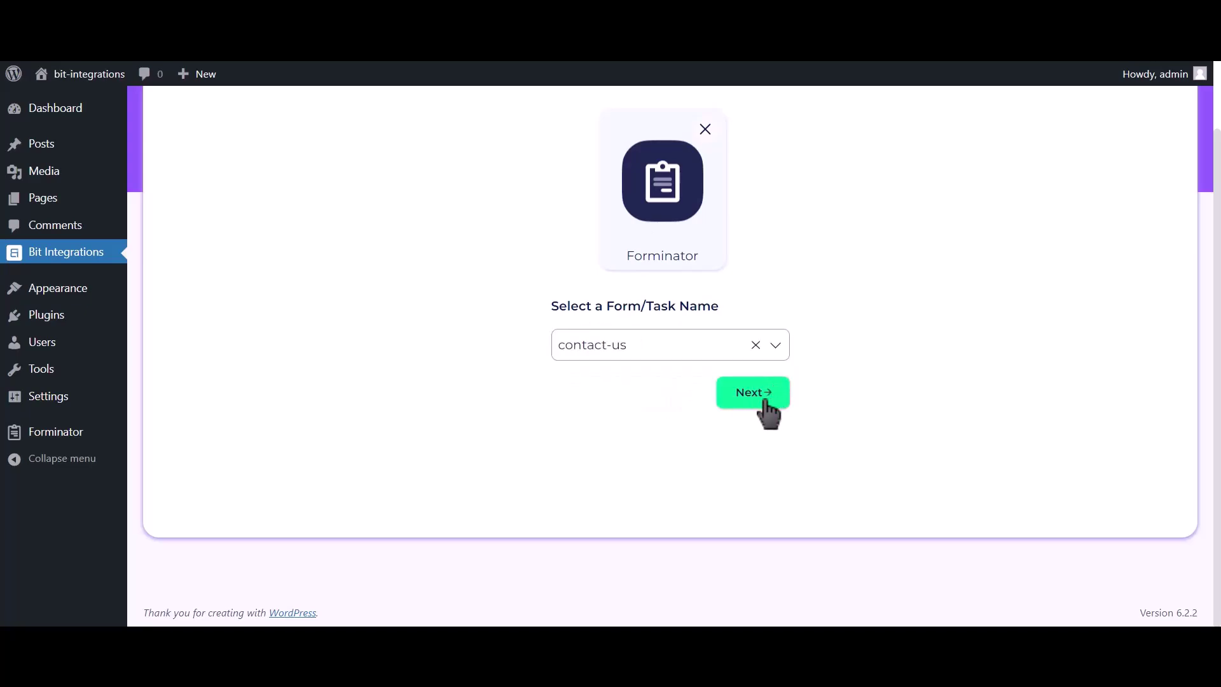
left_click(765, 402)
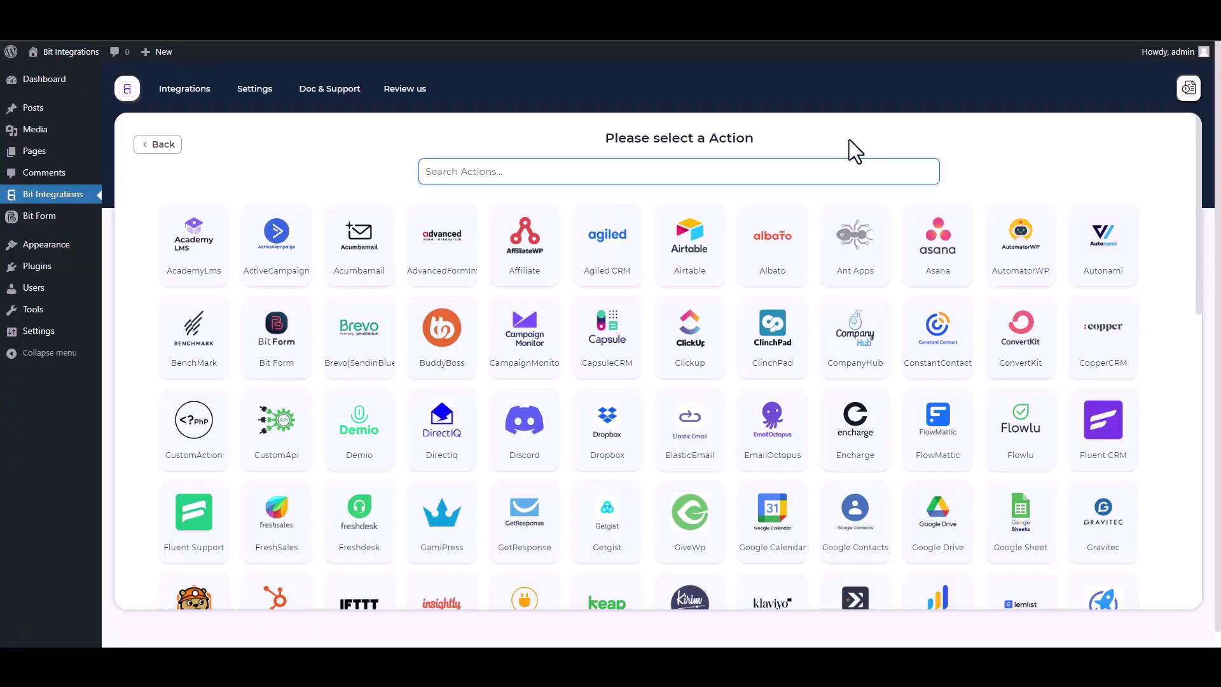
Step: Choose N8n as the action app, focus the Link field, and switch to the n8n dashboard
type("n8")
left_click(686, 255)
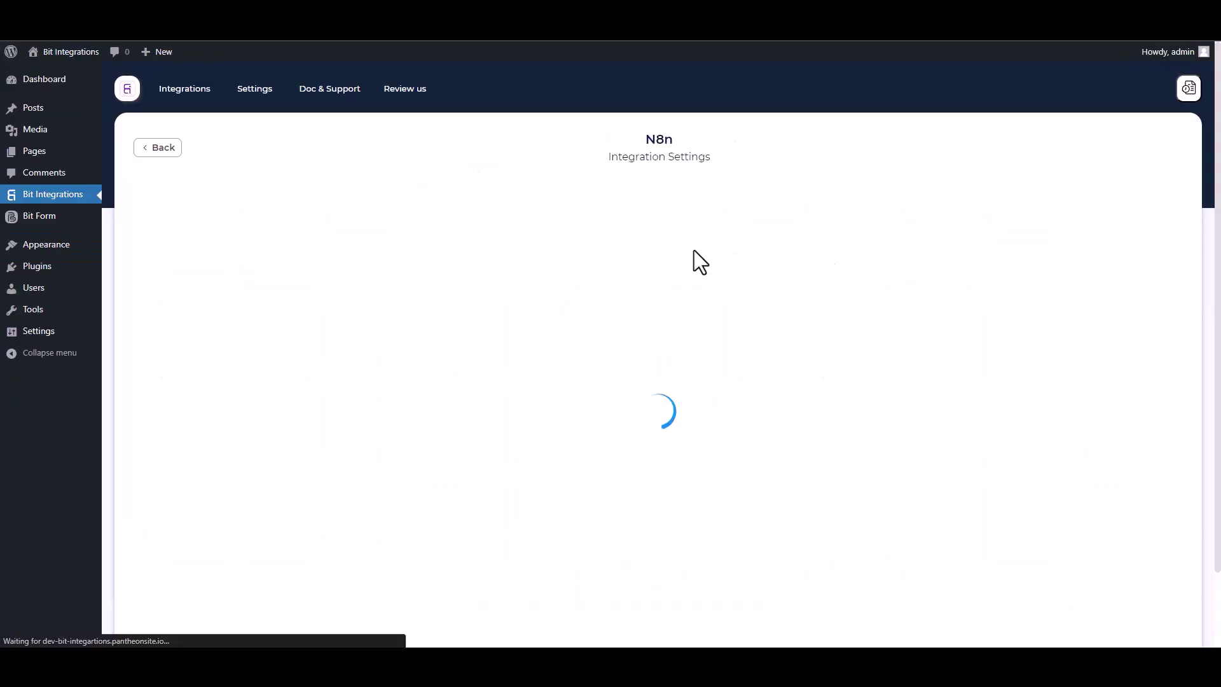
left_click(305, 308)
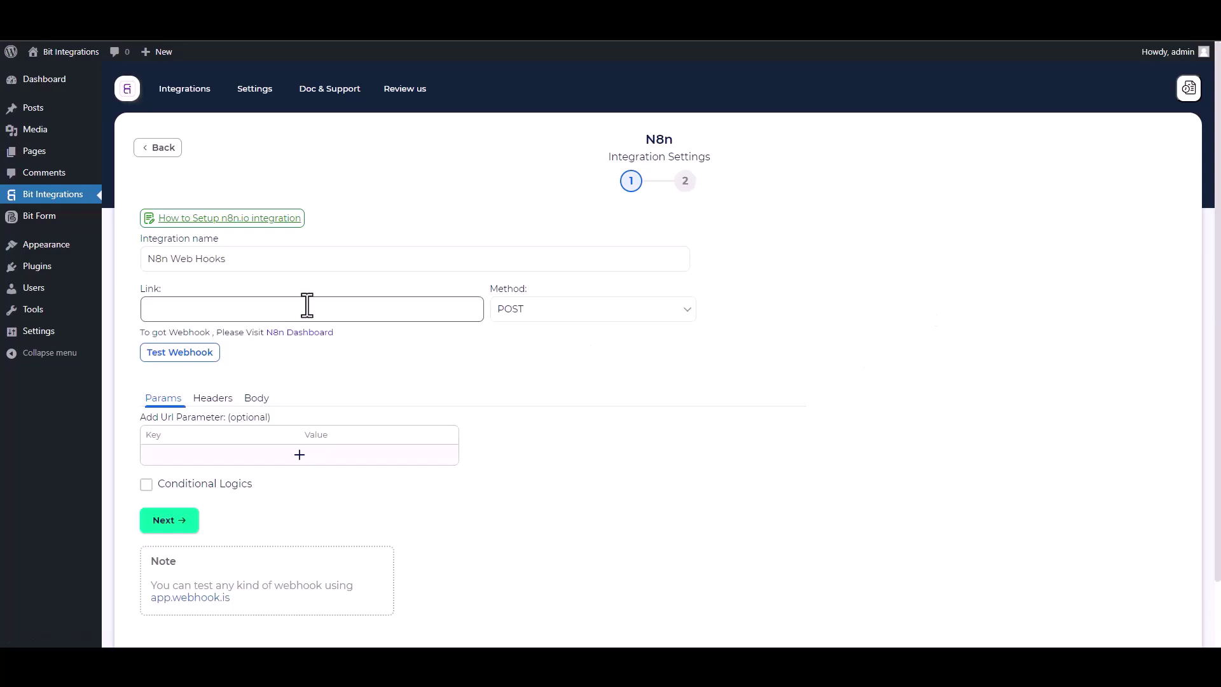
key("ctrl+Tab")
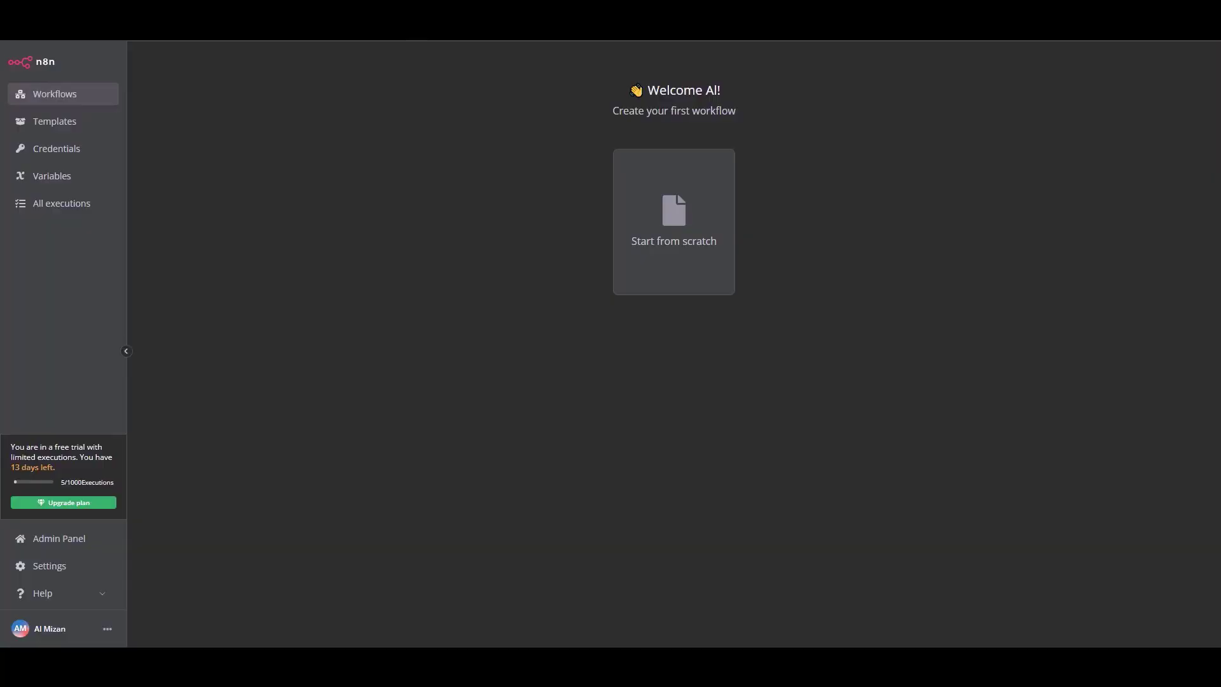
Step: Create a new workflow from scratch named 'Bit Integrations'
left_click(675, 254)
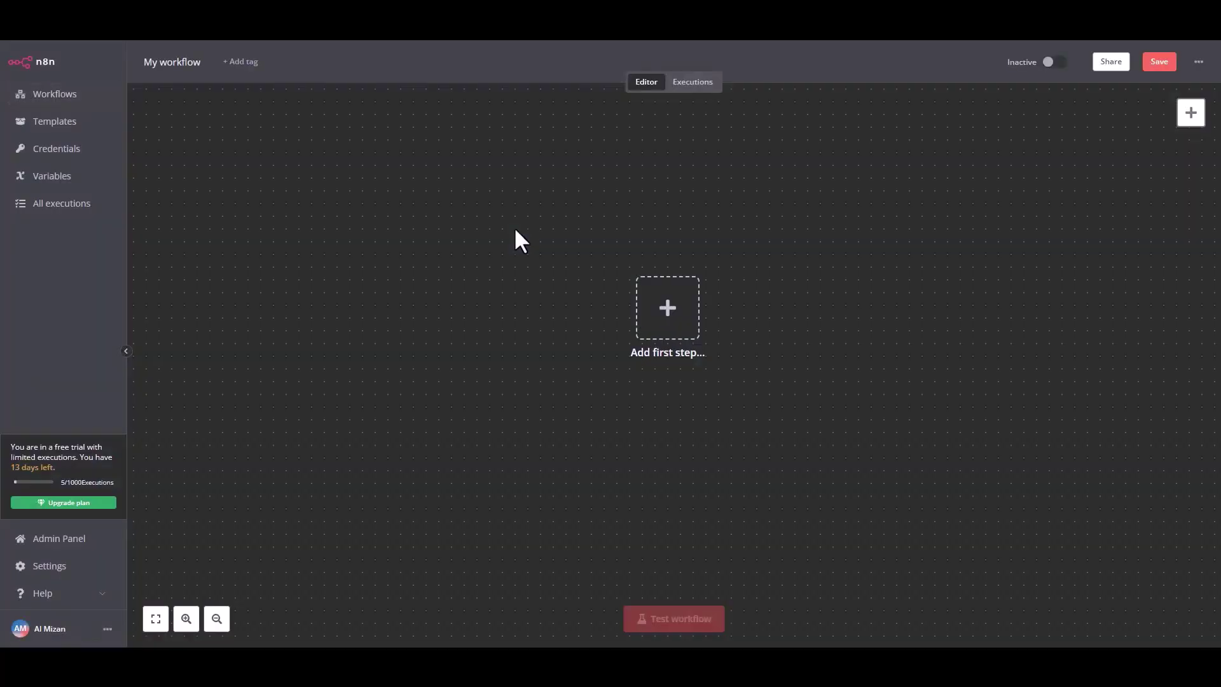
double_click(178, 62)
type("Bit")
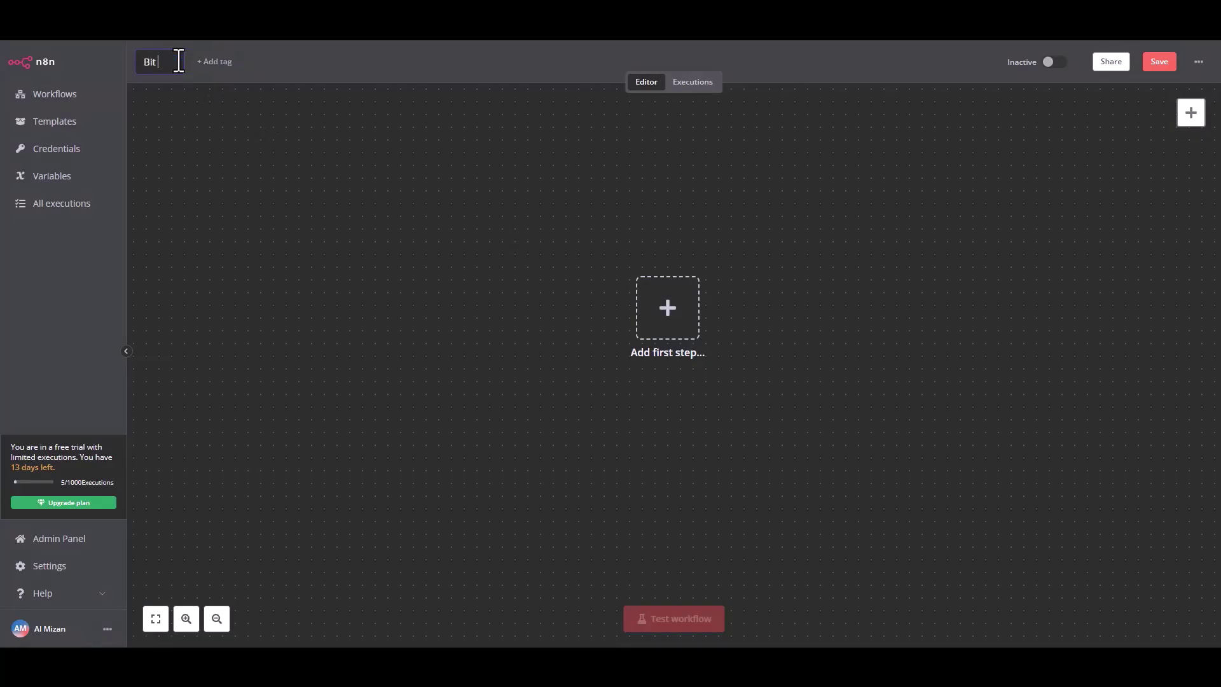
type(" Integrations")
key("Return")
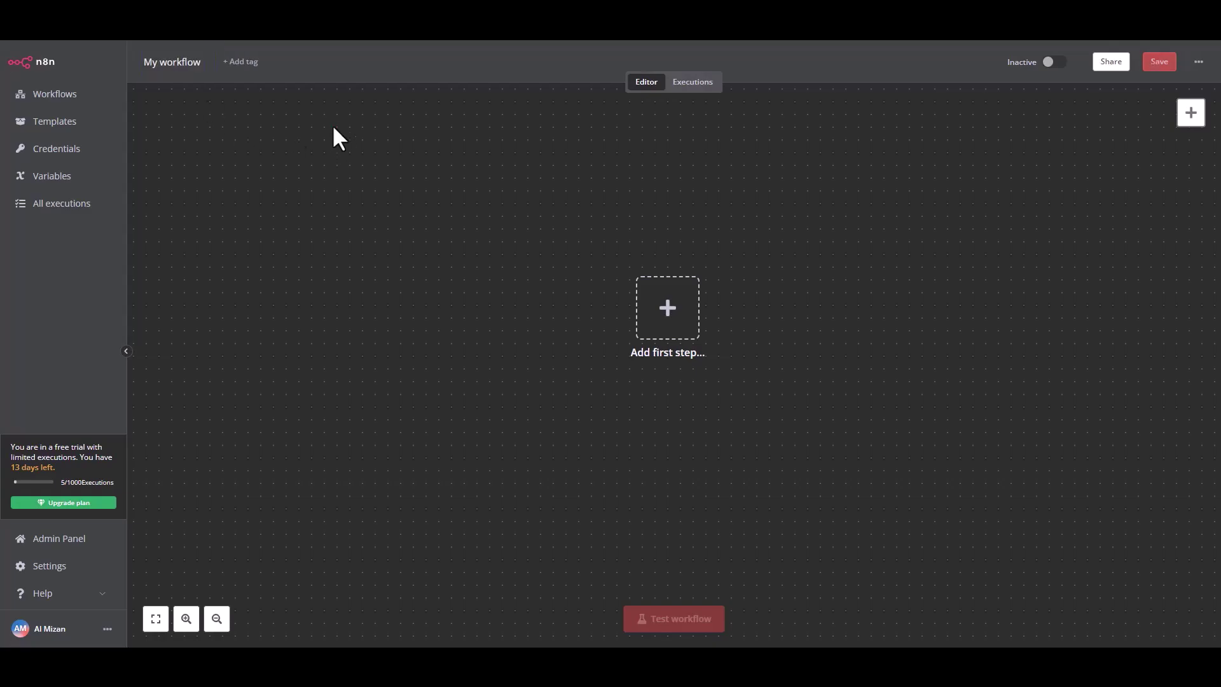
Step: Add an On webhook call trigger, copy its test URL, and listen for a test event
left_click(675, 331)
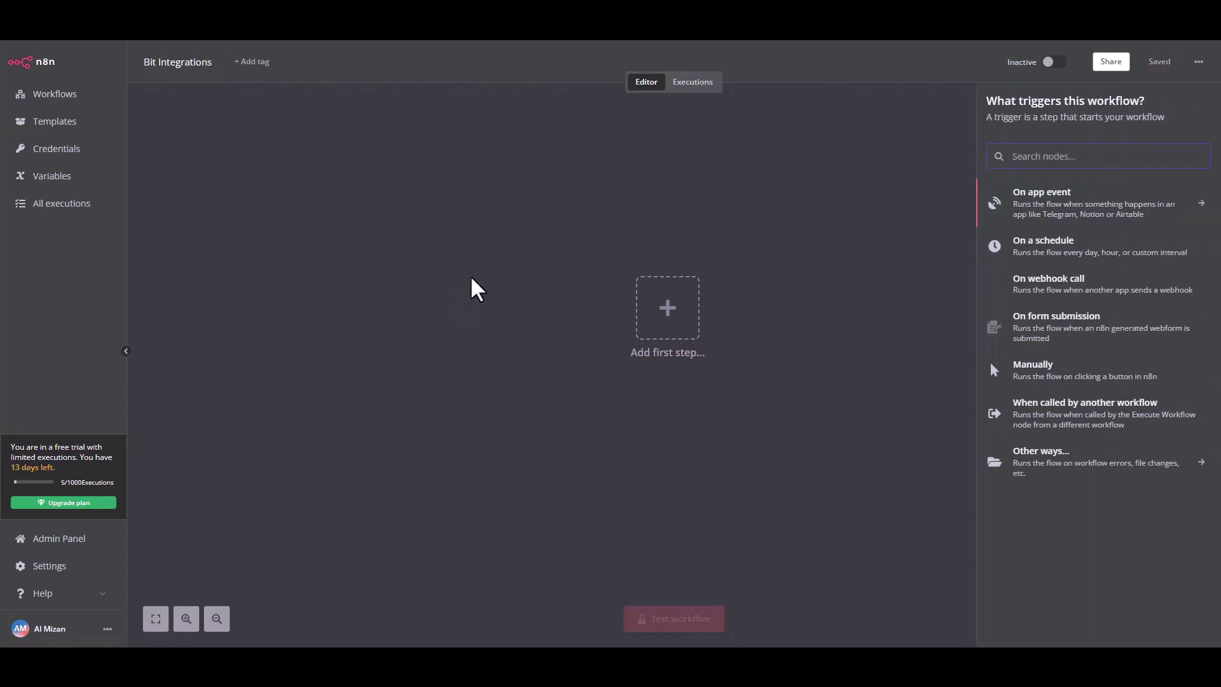
left_click(1020, 294)
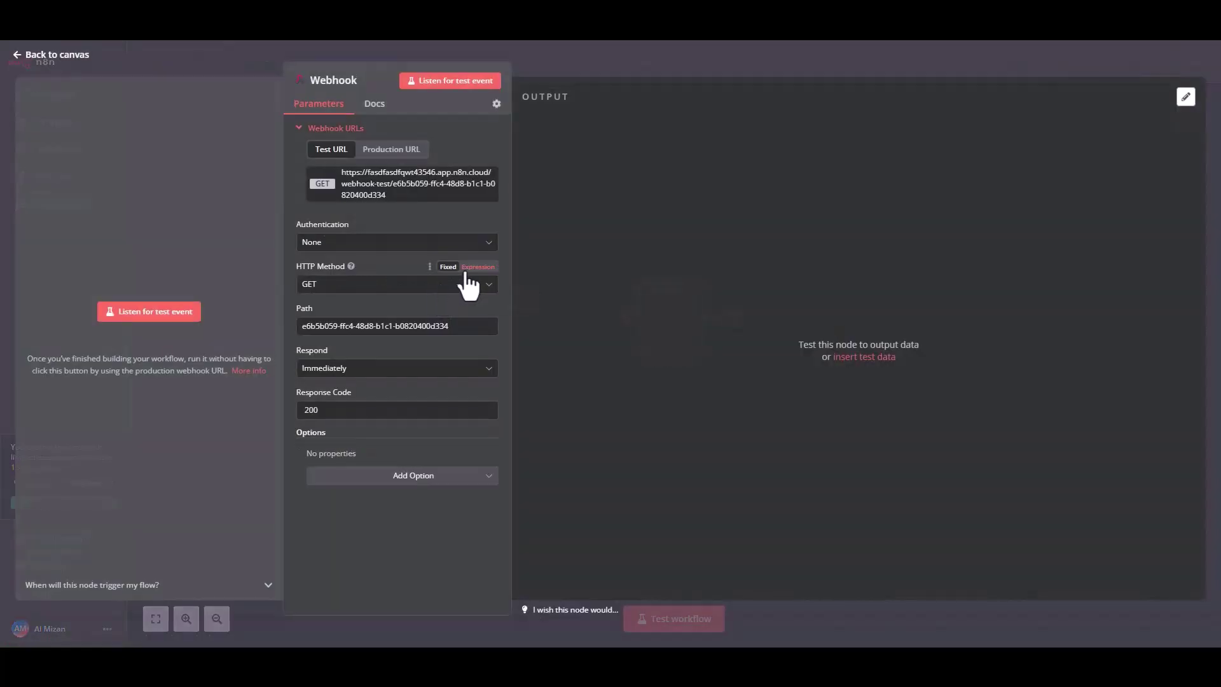
left_click(385, 194)
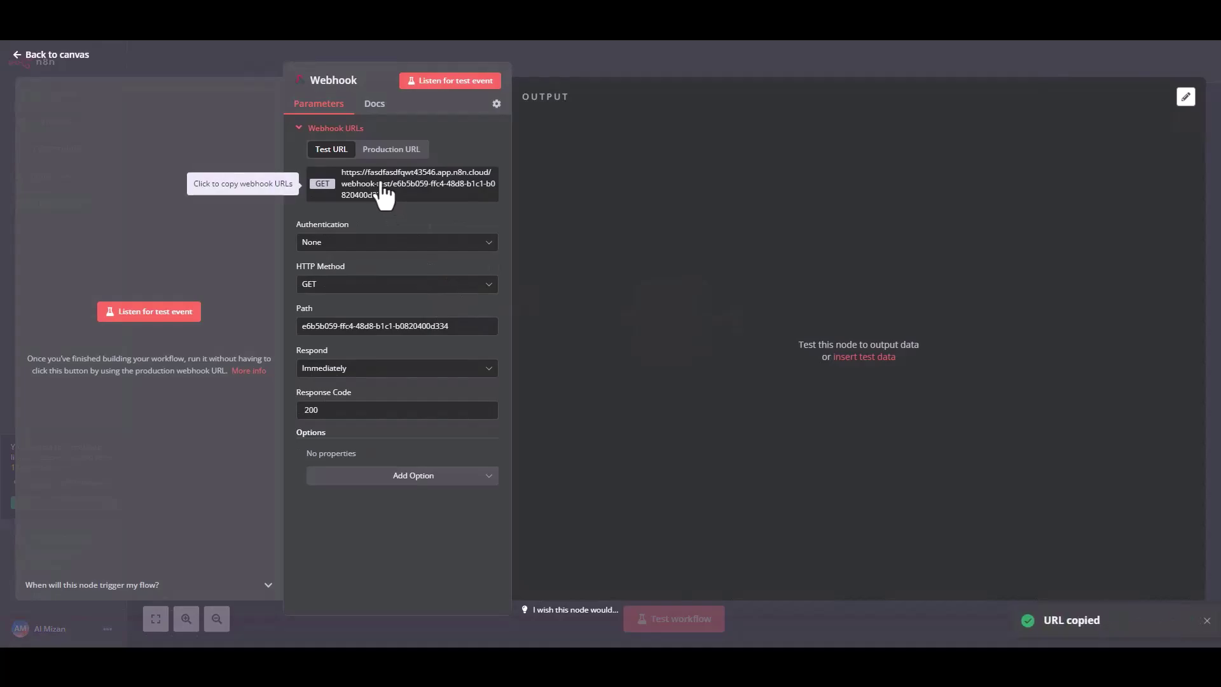
left_click(140, 313)
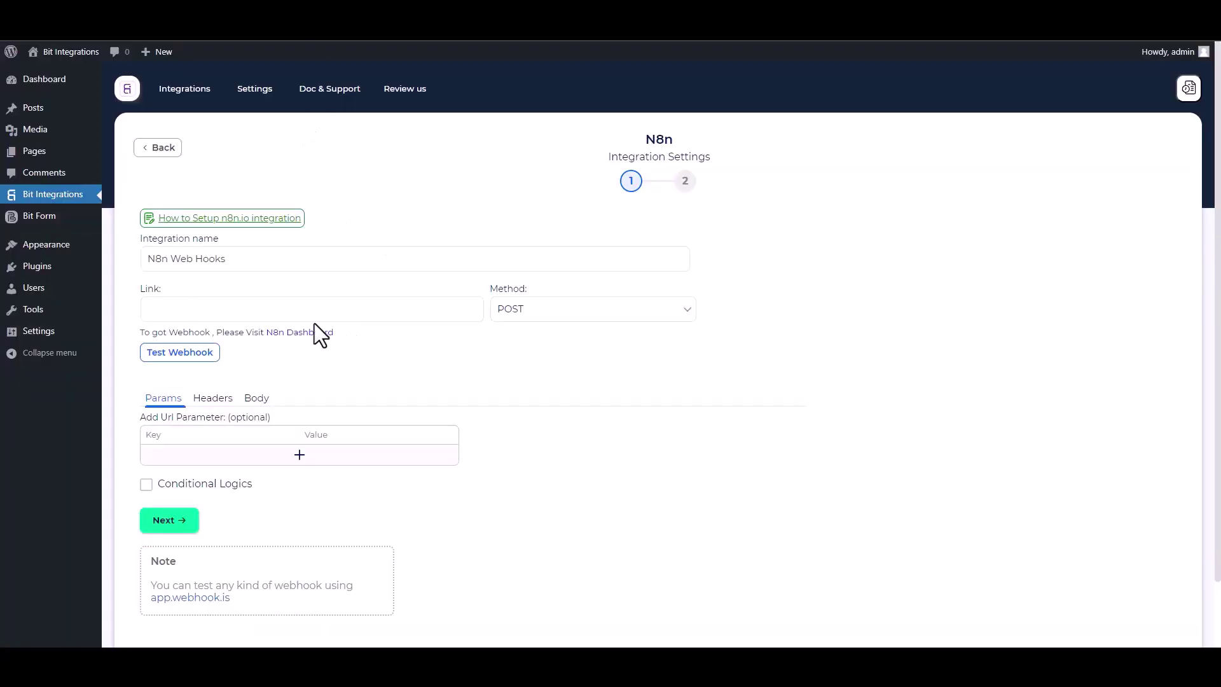
Step: Paste the n8n webhook test URL into Link and set the method to GET
left_click(292, 316)
key("ctrl+v")
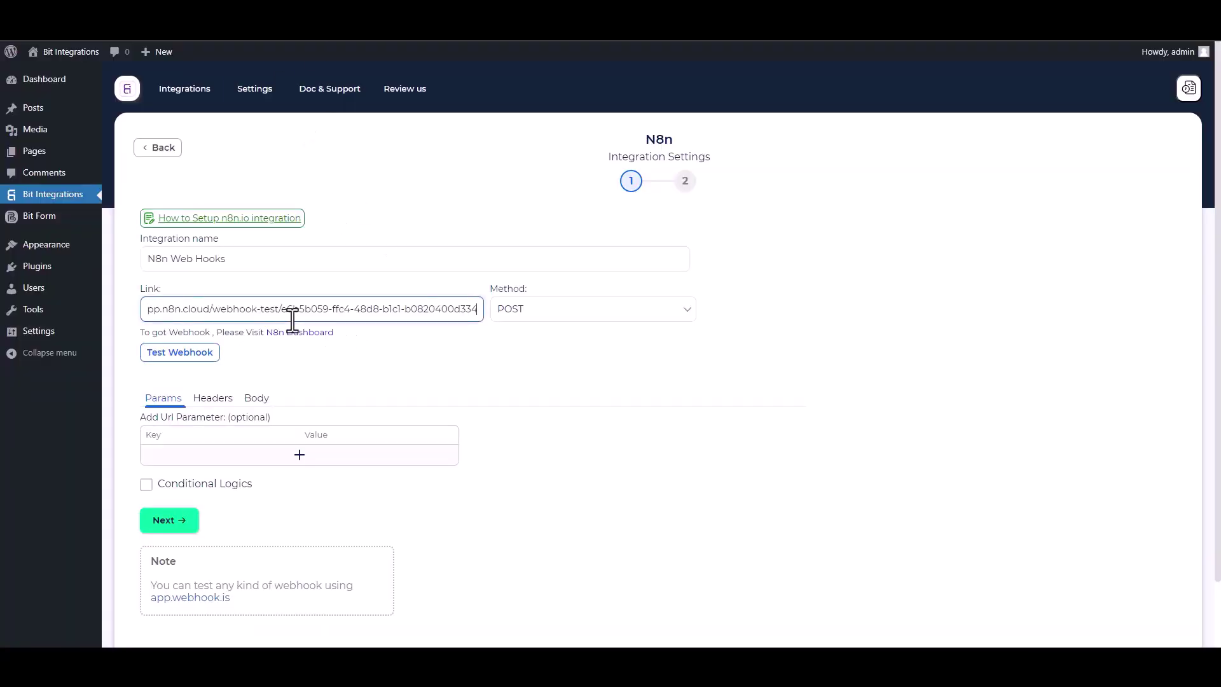
left_click(539, 318)
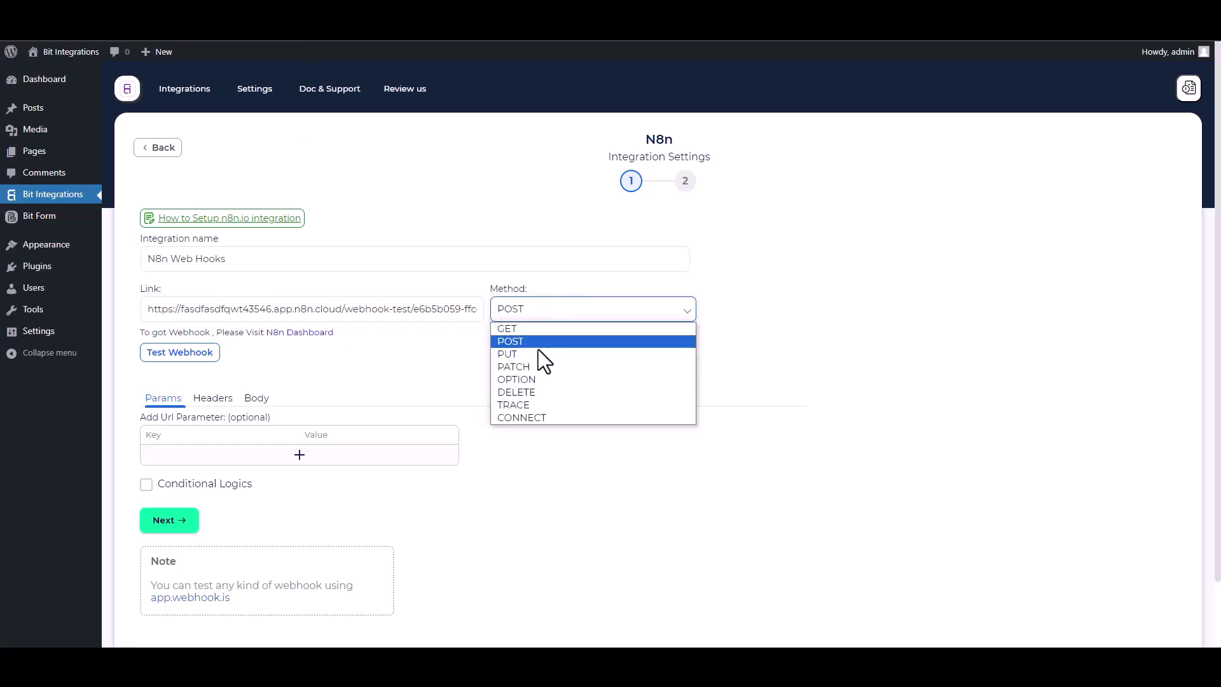
left_click(509, 330)
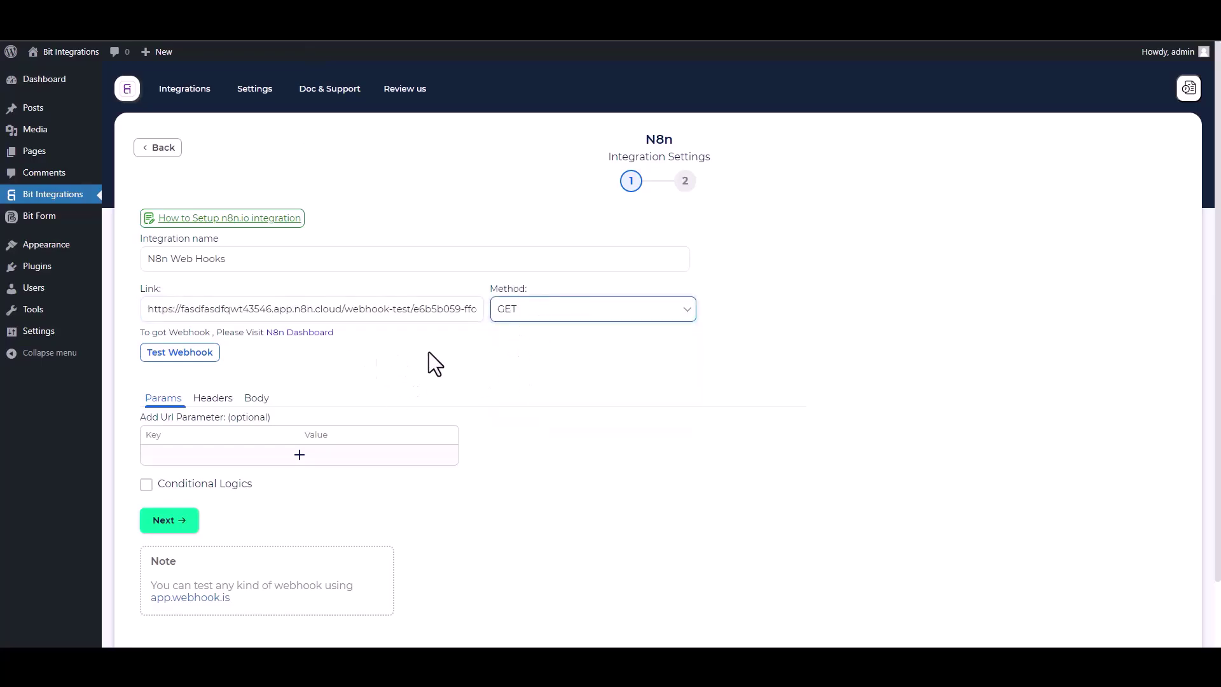
Step: Add URL parameters Name mapped to the Name field and Email mapped to the Email field
scroll(377, 360, "down", 1)
left_click(289, 397)
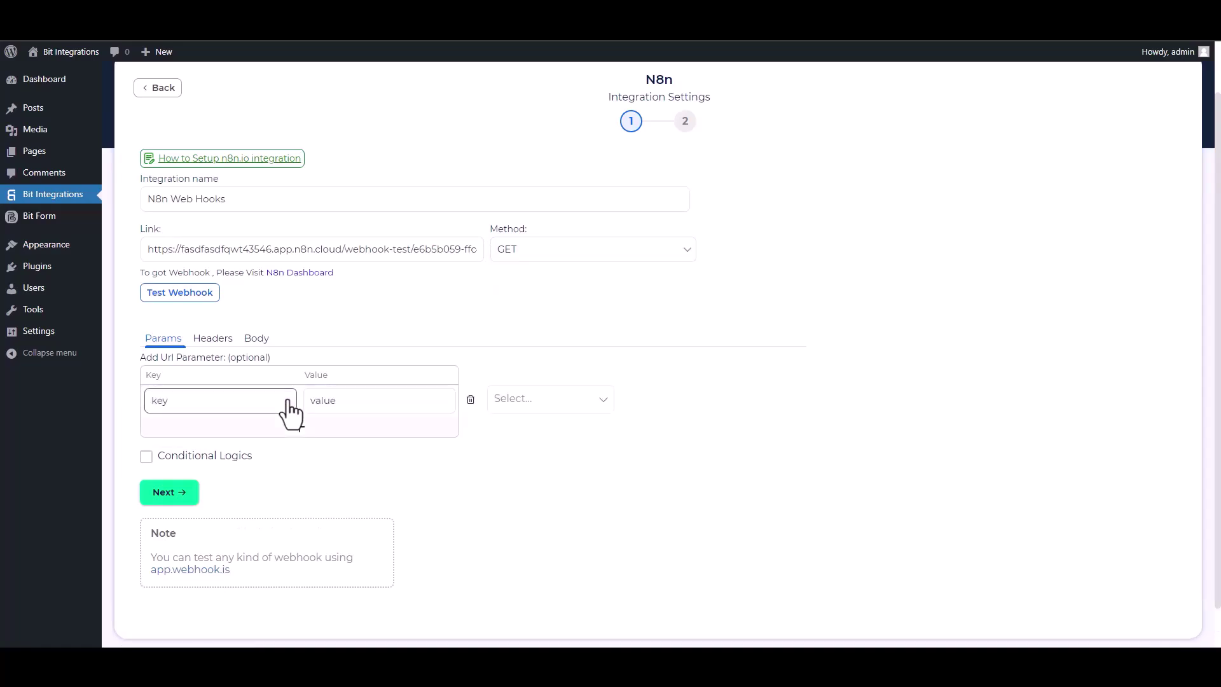
left_click(518, 398)
left_click(516, 436)
left_click(194, 400)
double_click(195, 400)
type("Name")
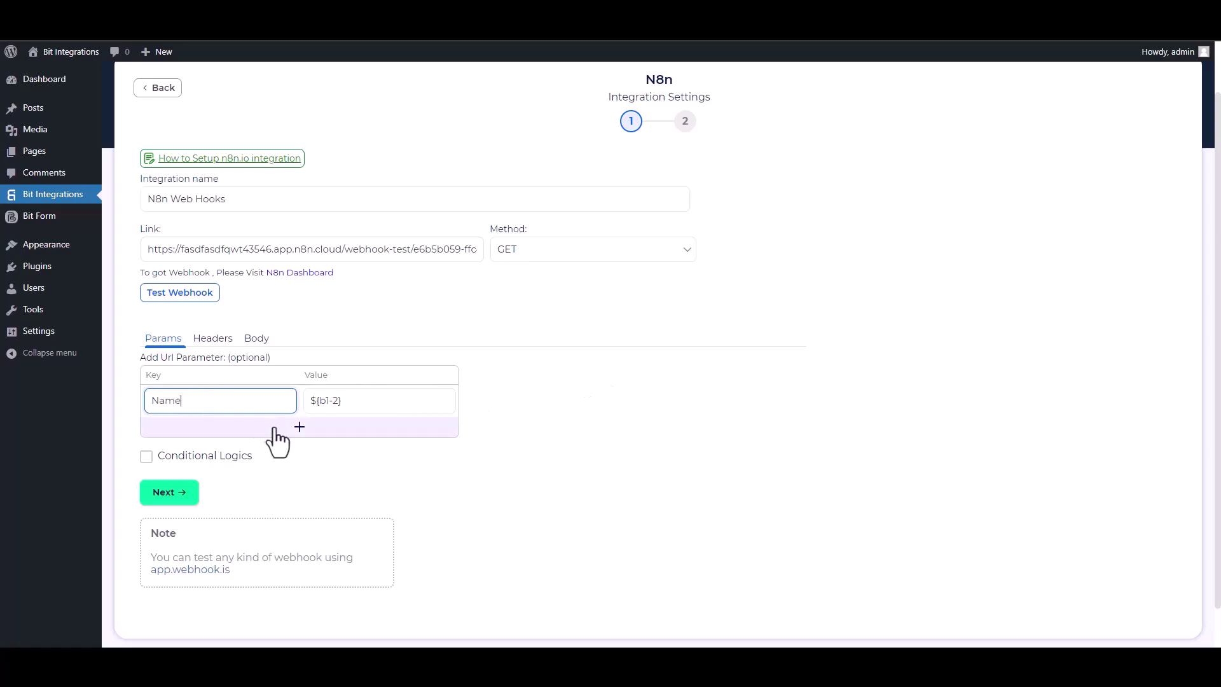
left_click(293, 427)
left_click(501, 433)
left_click(527, 480)
left_click(210, 432)
double_click(211, 432)
type("Email")
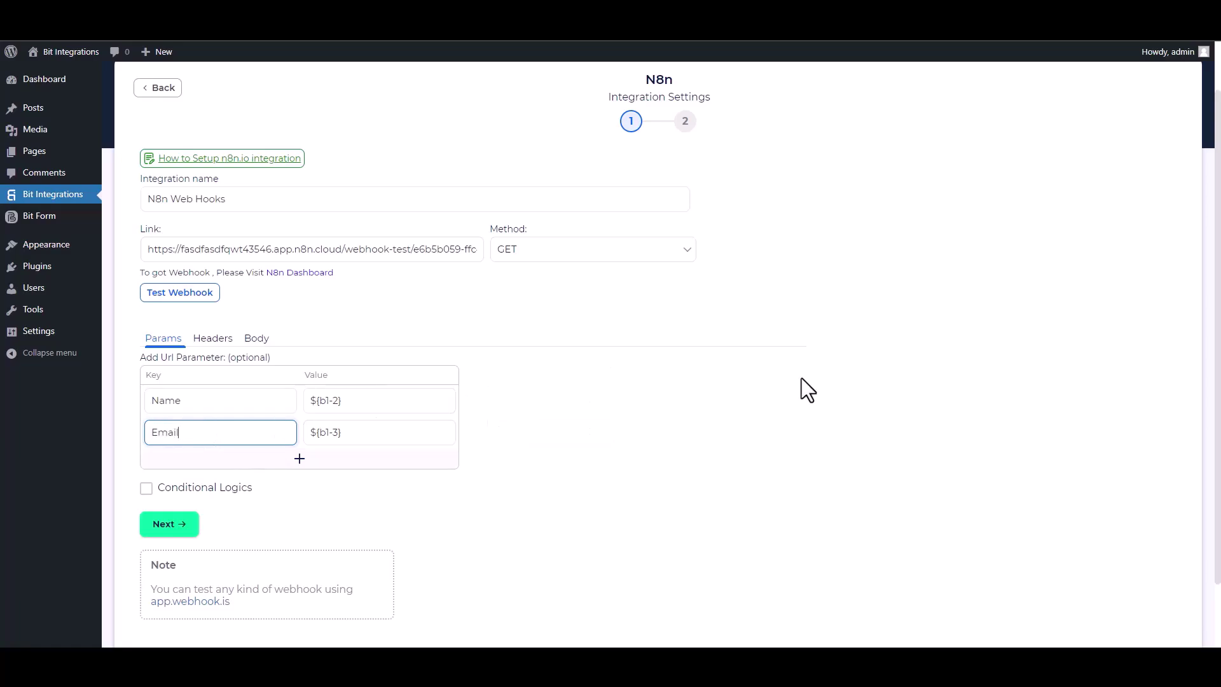
Step: Toggle Conditional Logics on and back off, leaving it disabled
left_click(145, 488)
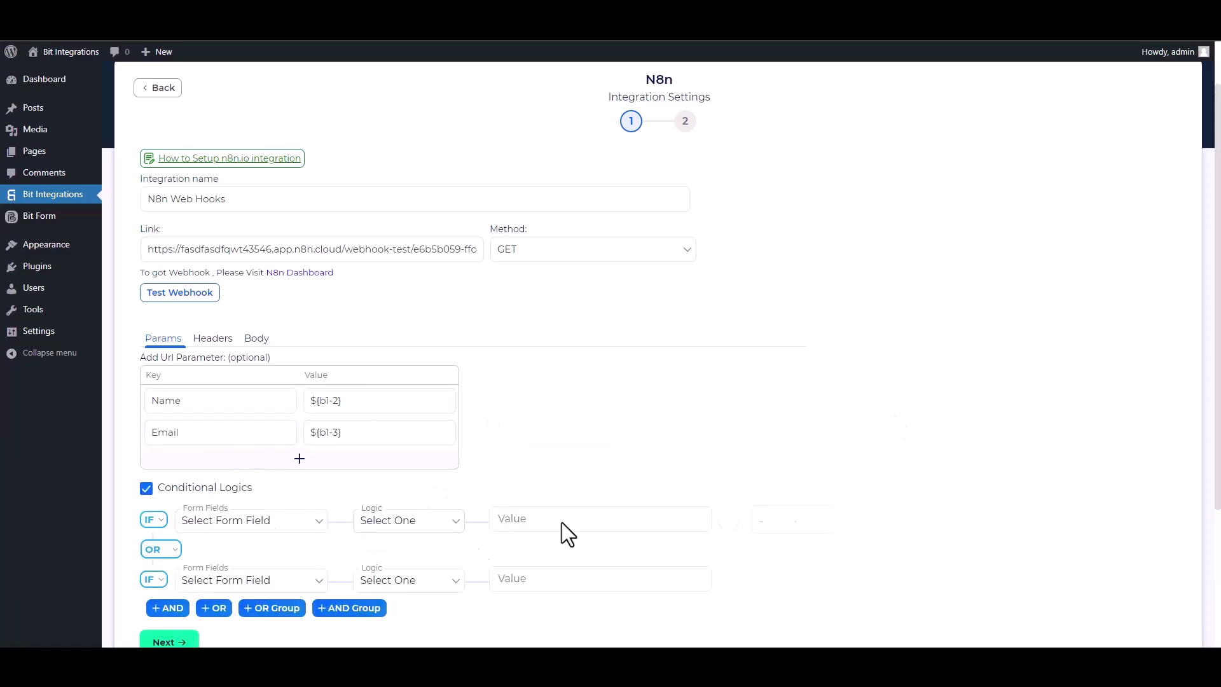
scroll(404, 423, "down", 2)
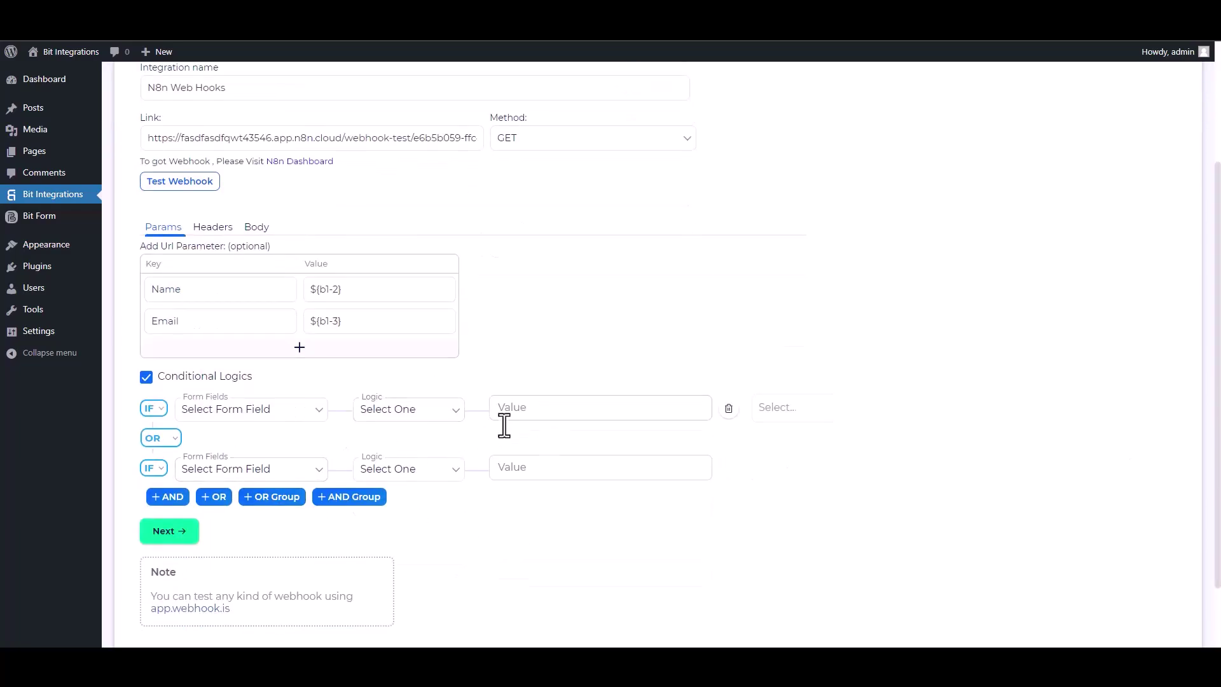
left_click(146, 378)
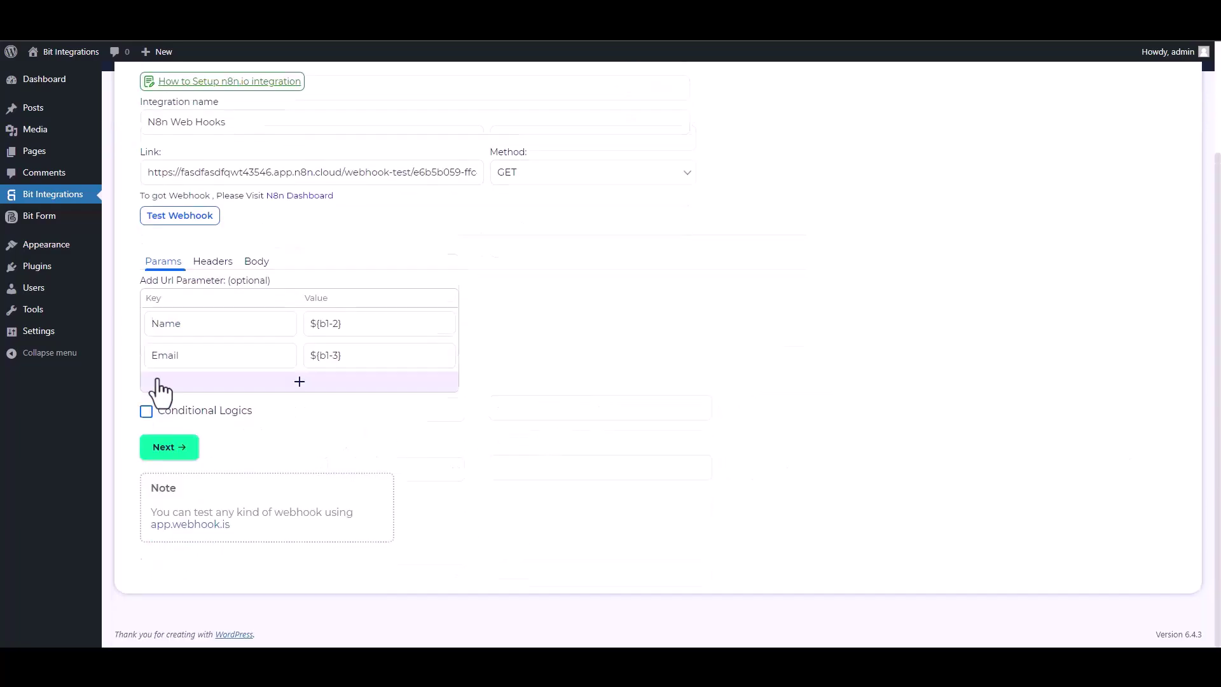
scroll(319, 286, "up", 2)
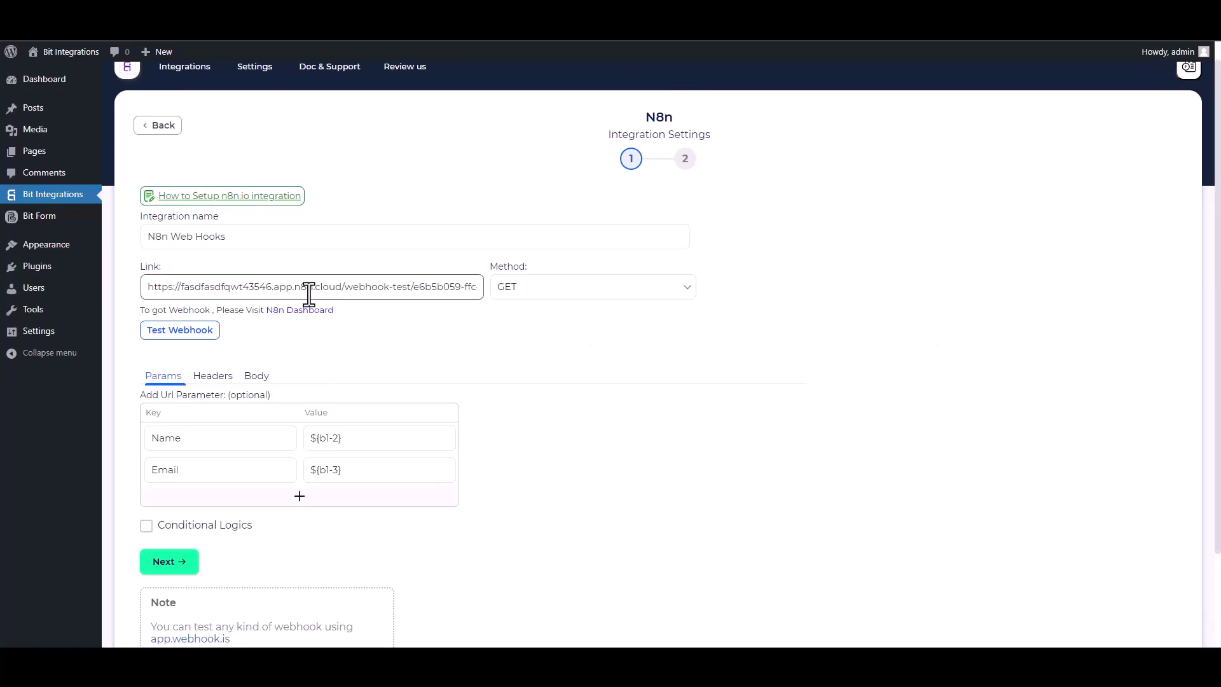
Step: Send a test request to the n8n webhook, then finish and save the integration
left_click(200, 343)
left_click(186, 559)
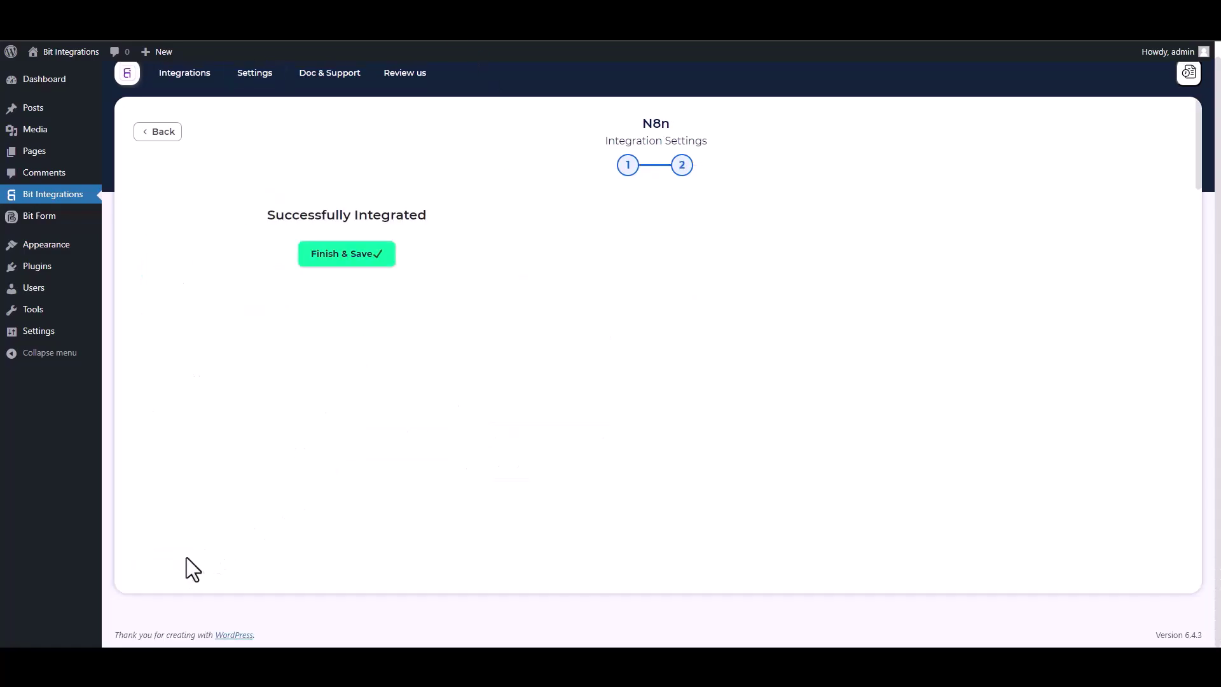
left_click(691, 261)
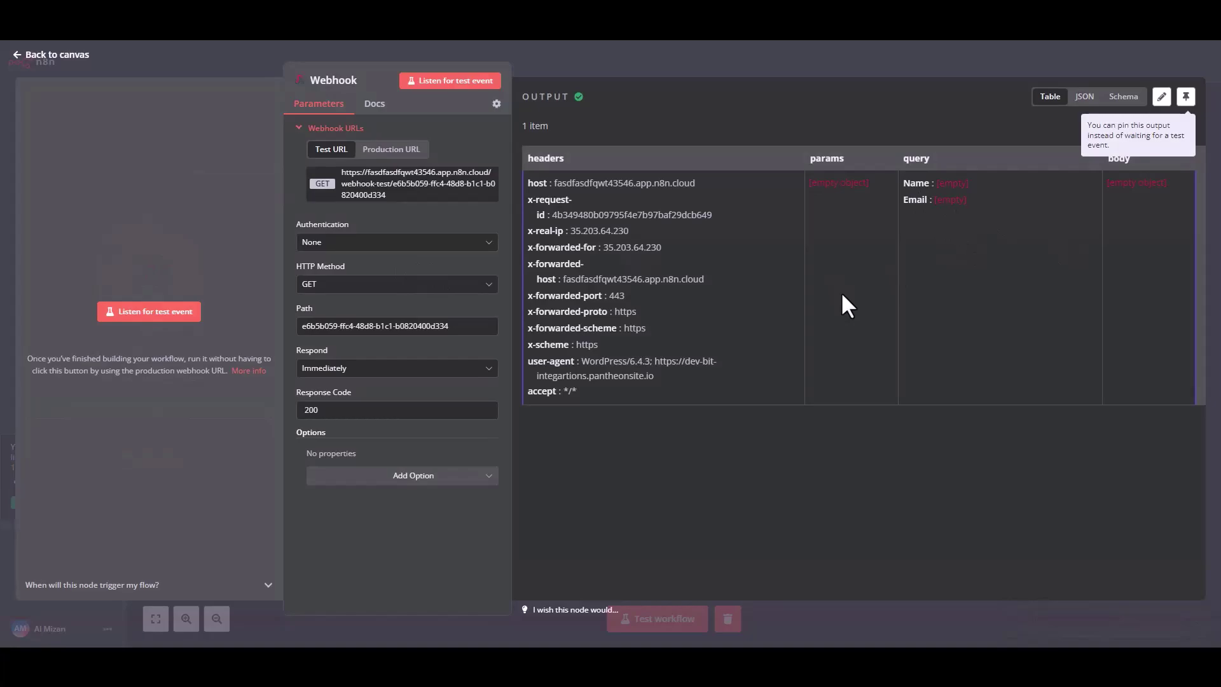
Step: Return to the canvas and set the Webhook node listening for a test event
left_click(36, 58)
mouse_move(686, 299)
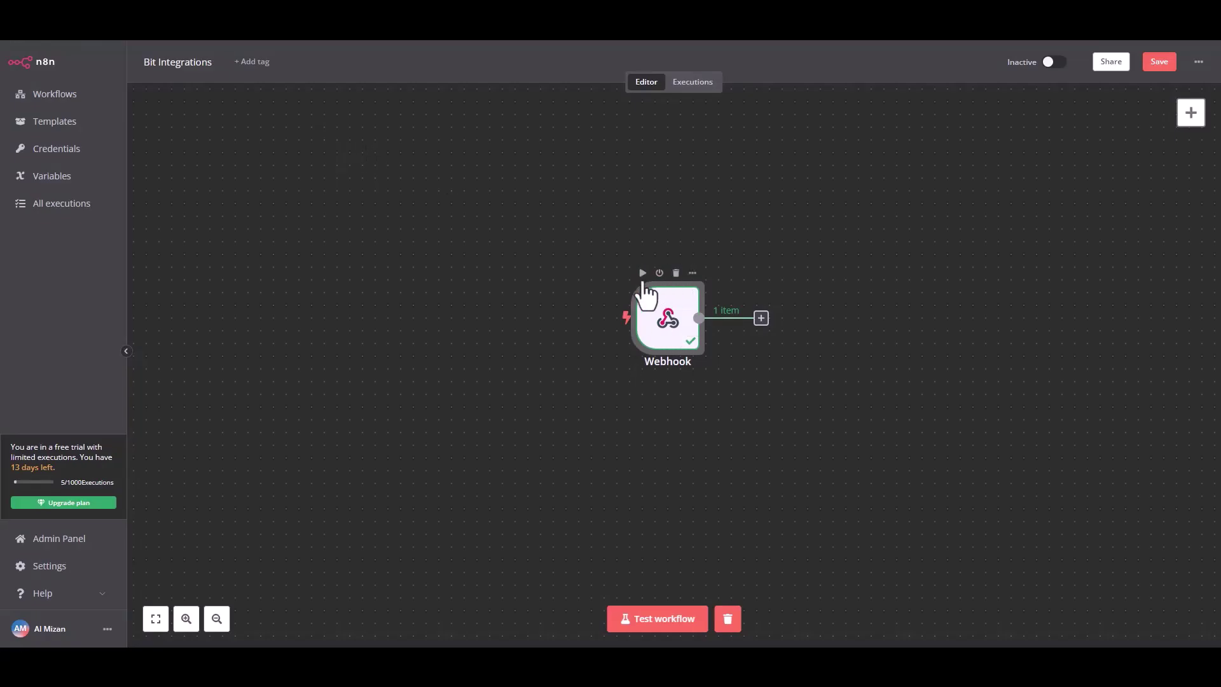
left_click(643, 275)
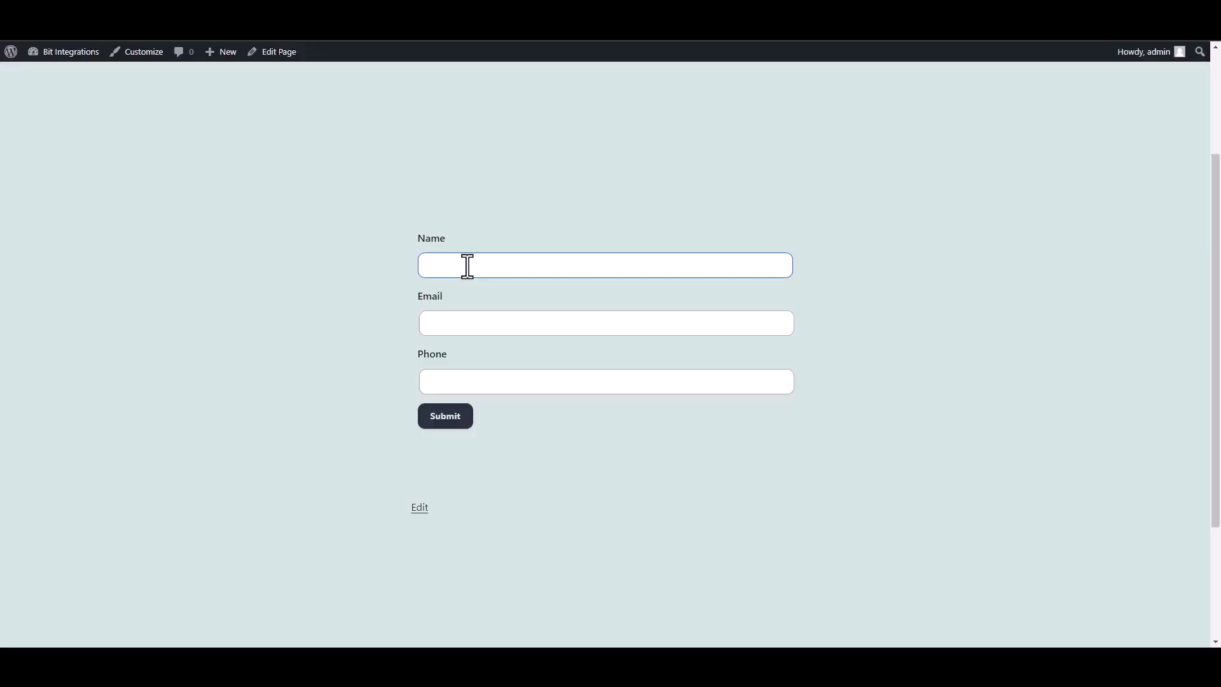
Step: Submit the WordPress contact form with a test name and test e-mail, then return to n8n
left_click(467, 265)
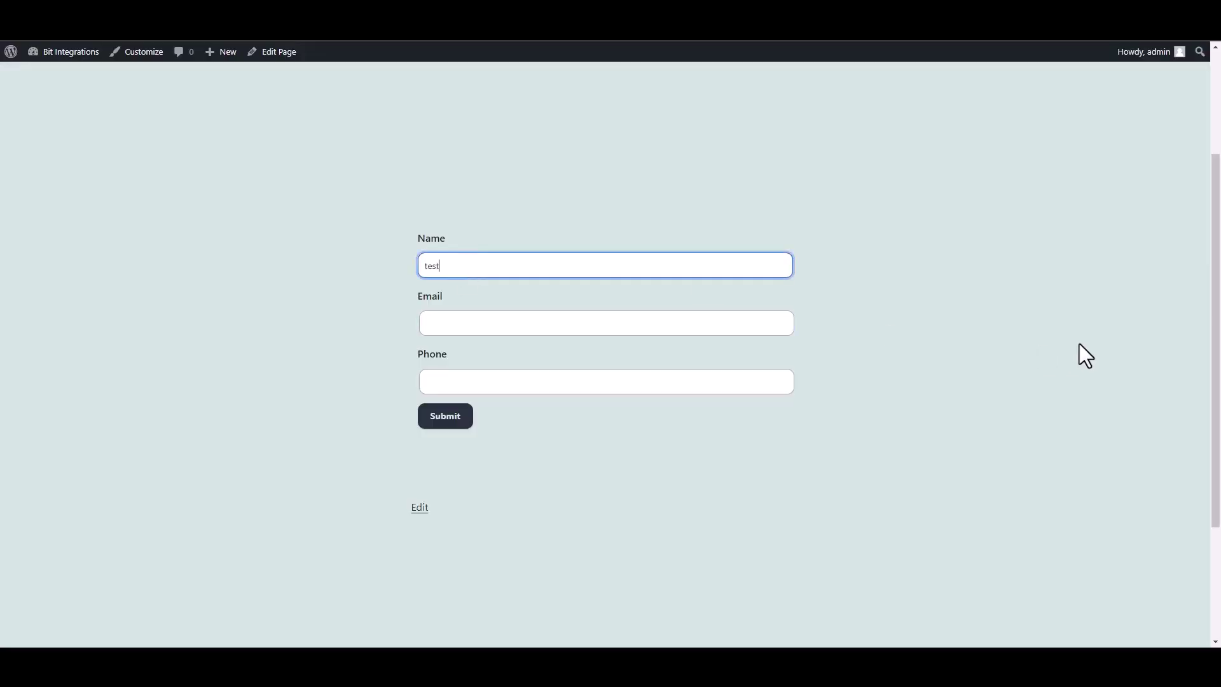
key("Tab")
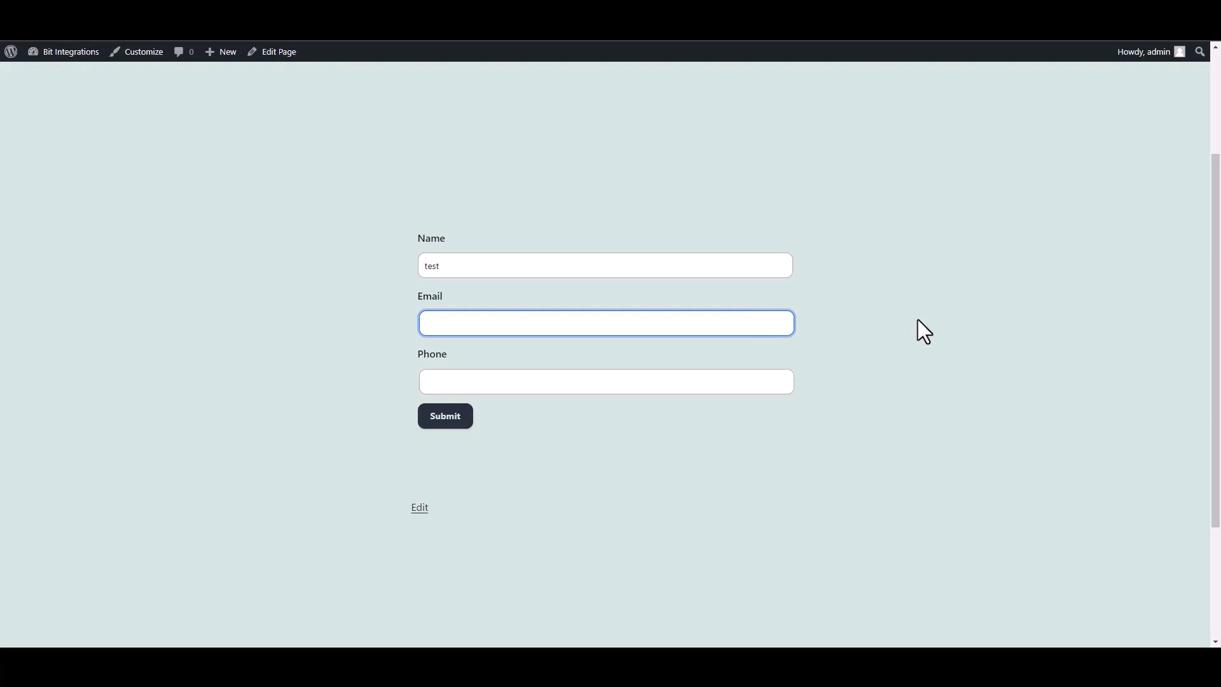
type("test@test.com")
left_click(453, 417)
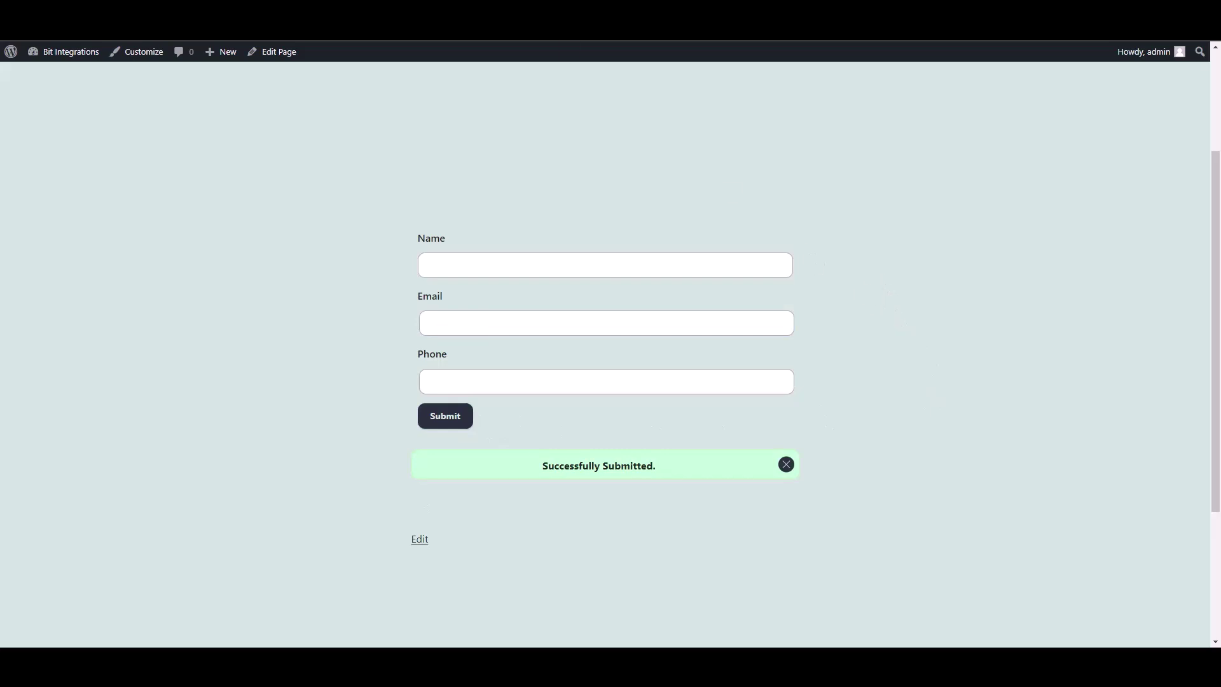
key("ctrl+Tab")
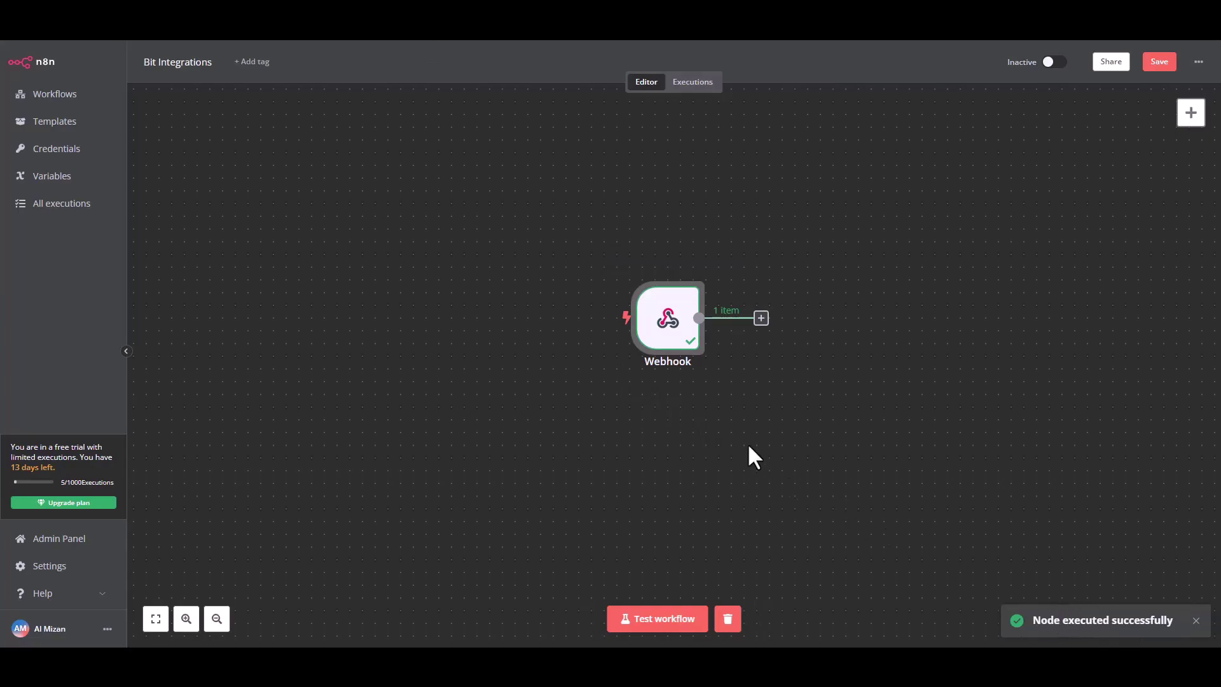
Step: Add a MailerLite 'Create a subscriber' action node after the Webhook
left_click(761, 319)
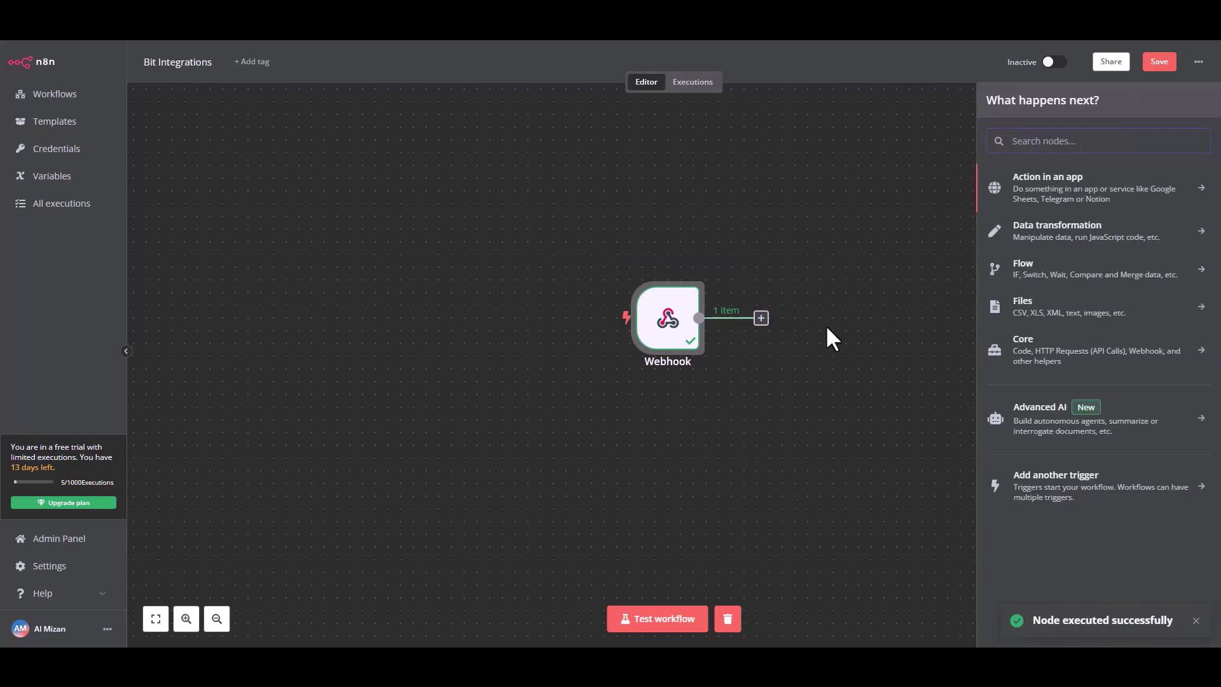
left_click(1068, 191)
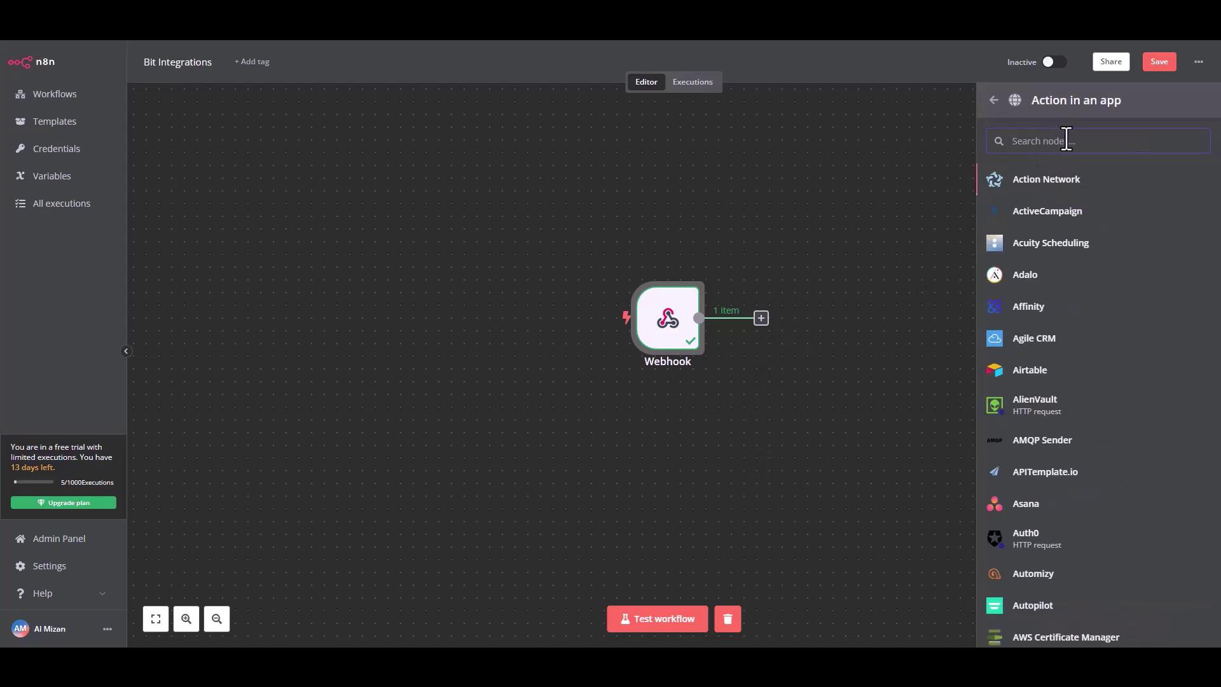
type("mailer")
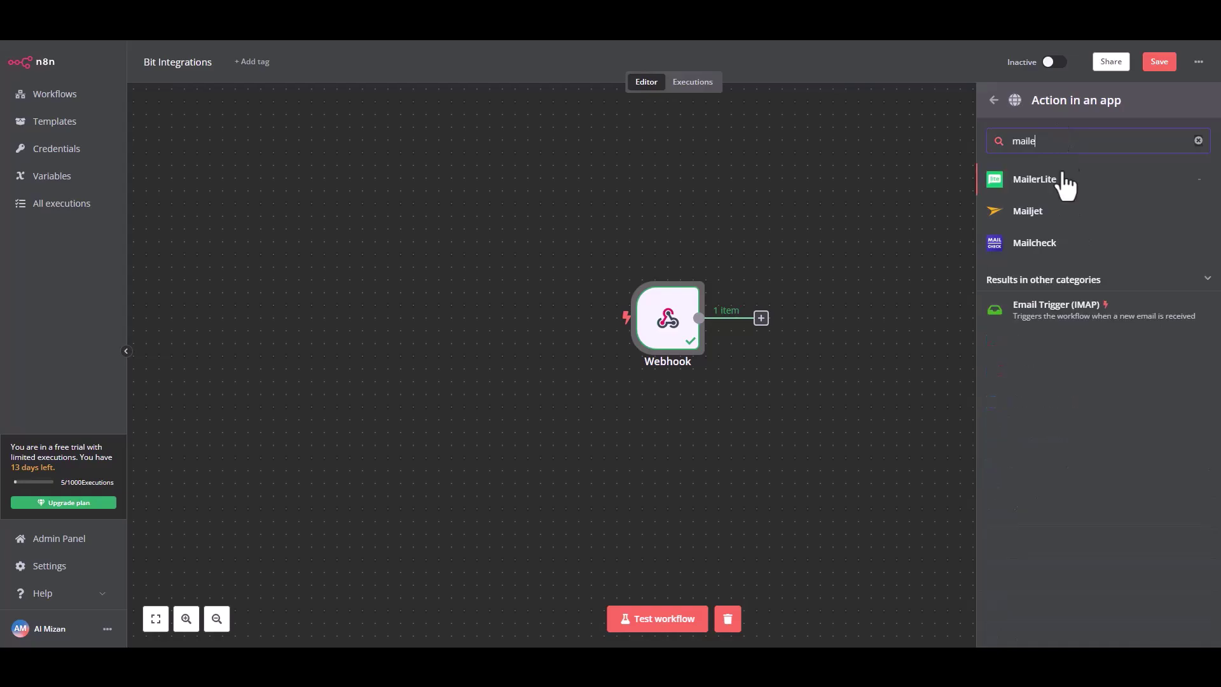
left_click(1058, 182)
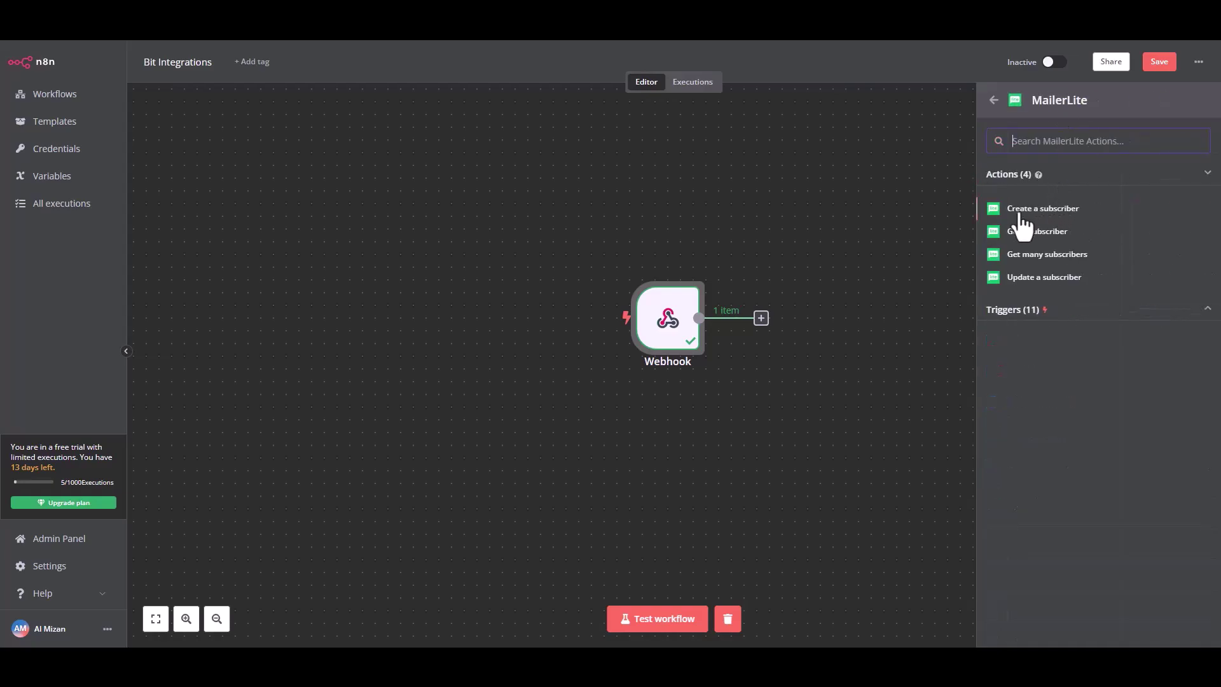
key("Return")
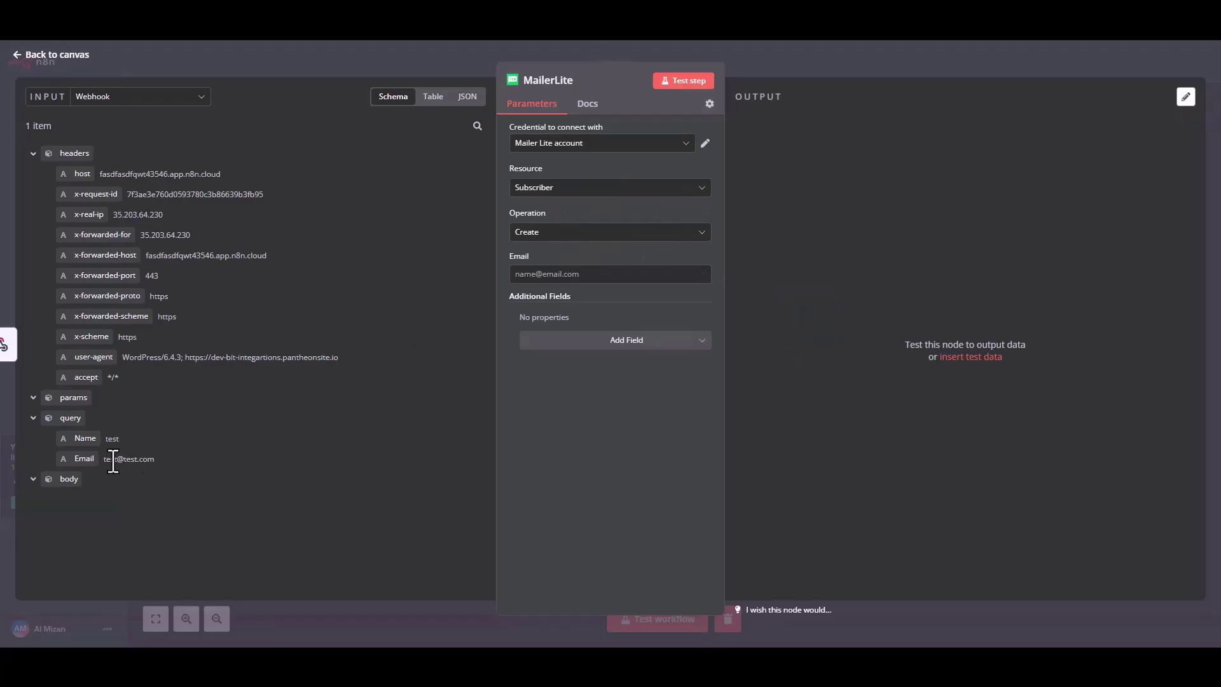
Step: Map the webhook's query Email to Email and add a Name field mapped to query Name
left_click_drag(88, 458, 545, 280)
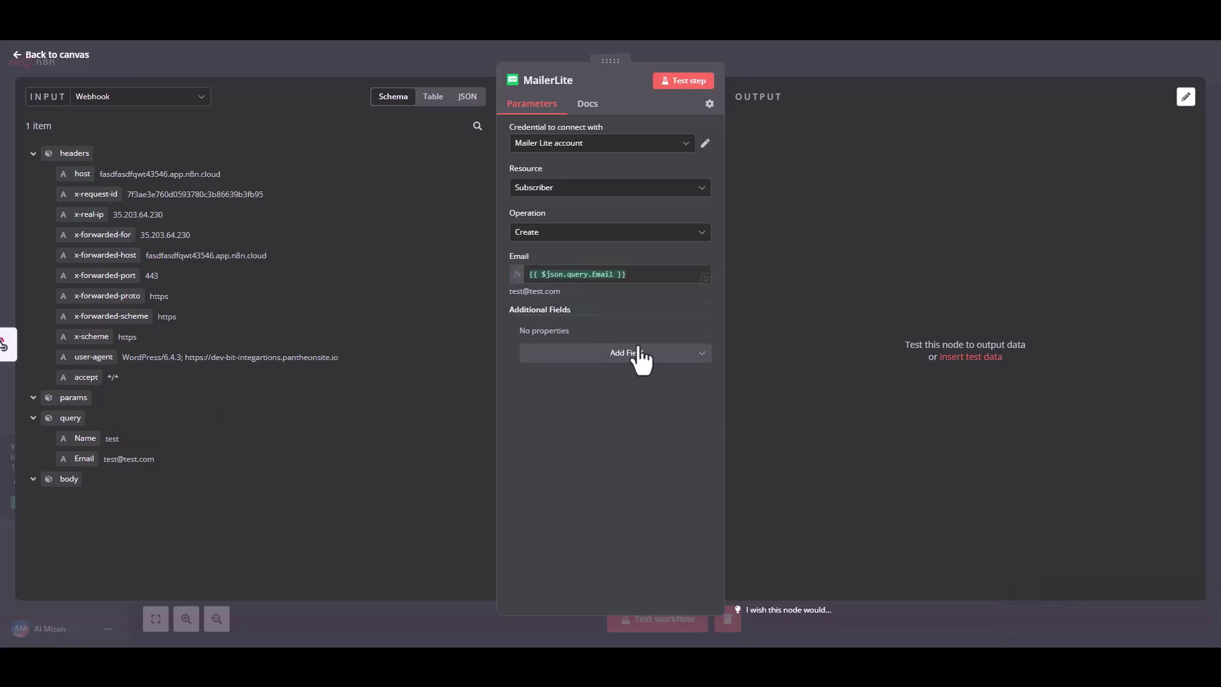
left_click(633, 352)
left_click(553, 451)
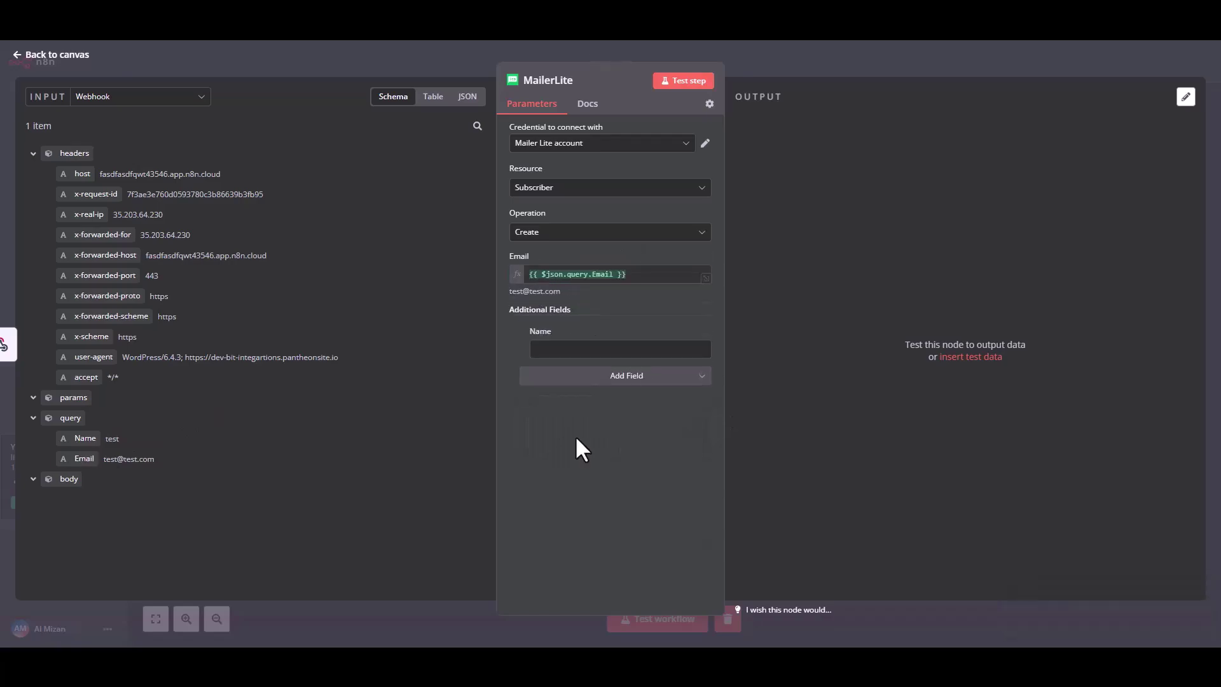
left_click_drag(78, 438, 565, 353)
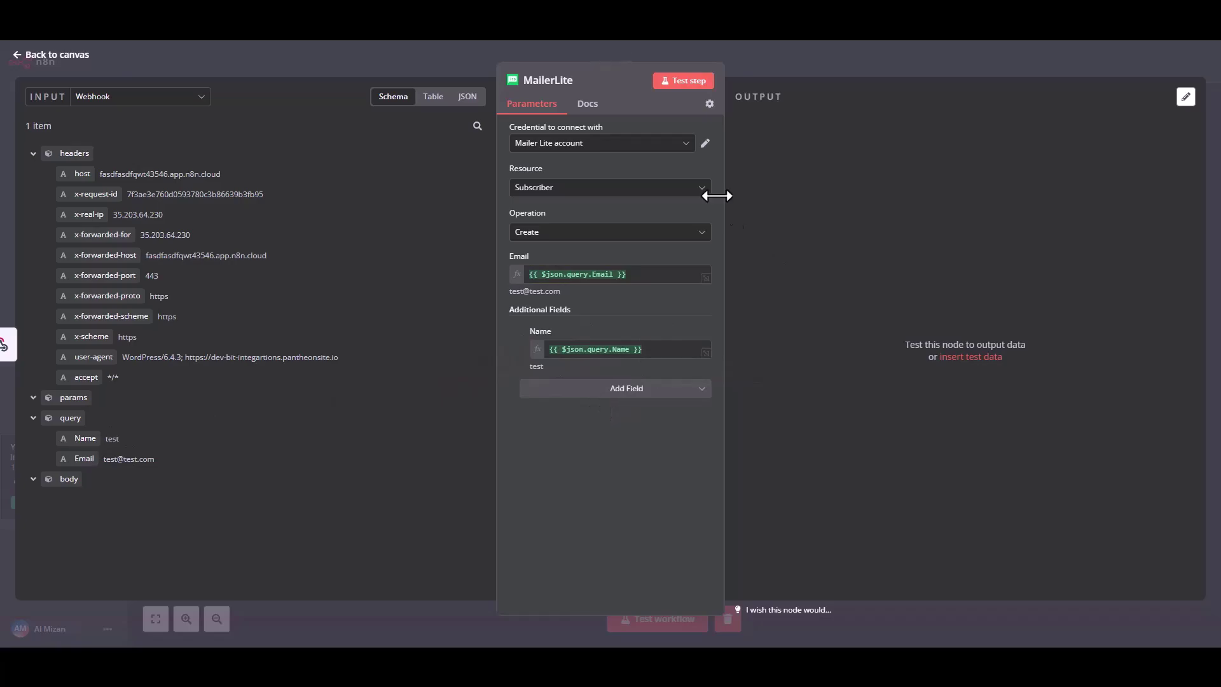
Step: Test the MailerLite step to create a subscriber, check its output, and return to the canvas
left_click(691, 88)
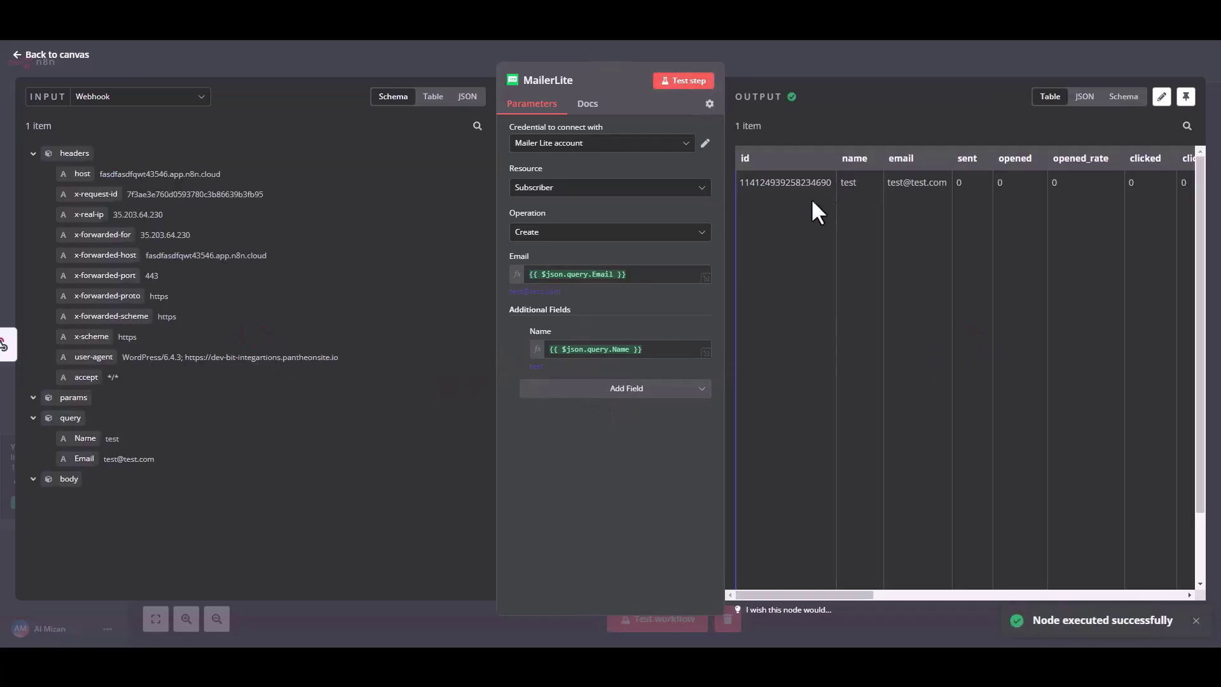
left_click_drag(777, 182, 976, 186)
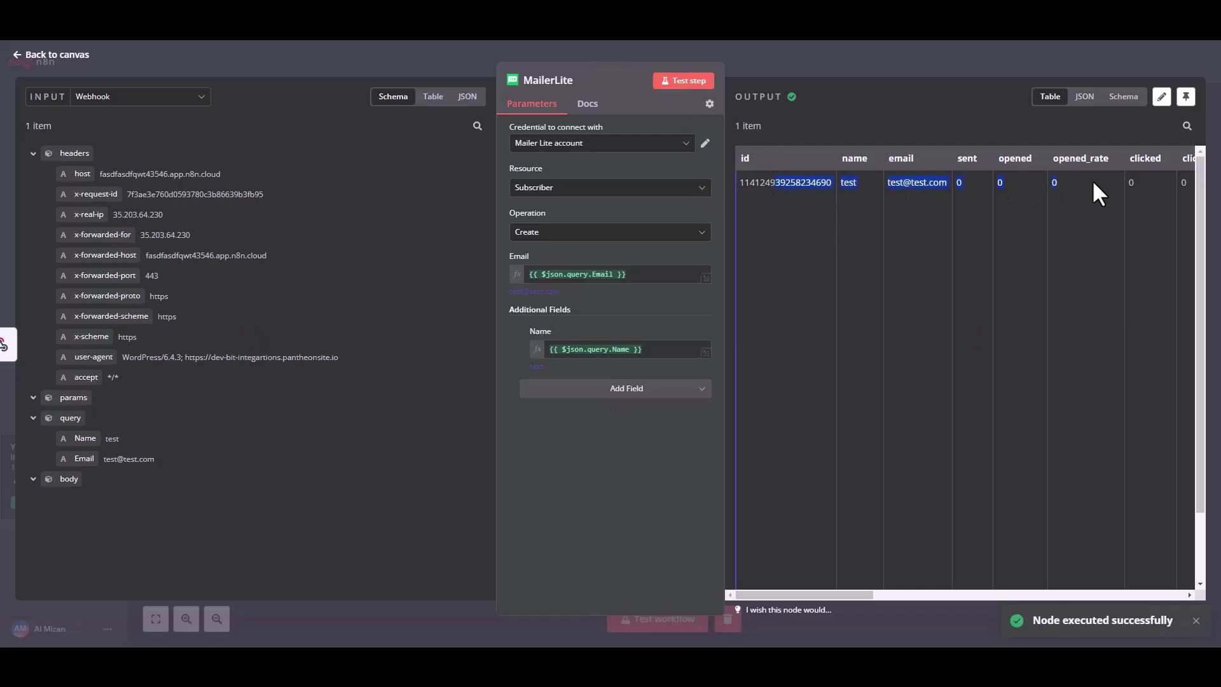
left_click(994, 250)
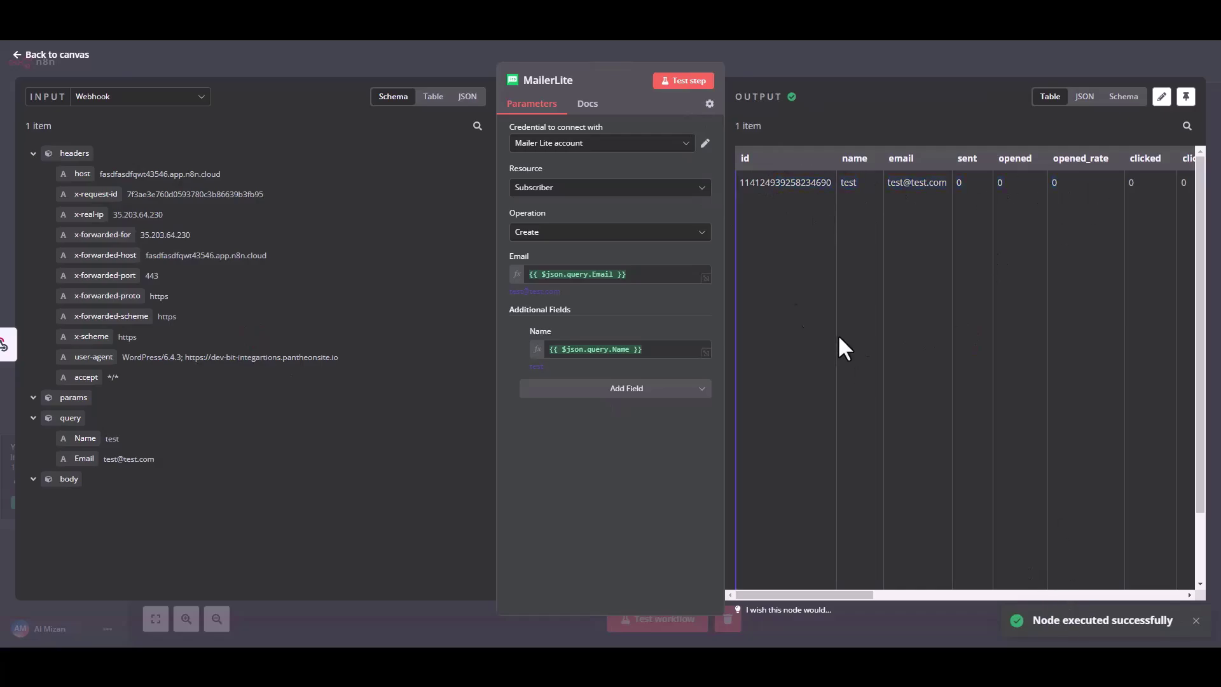
left_click(30, 61)
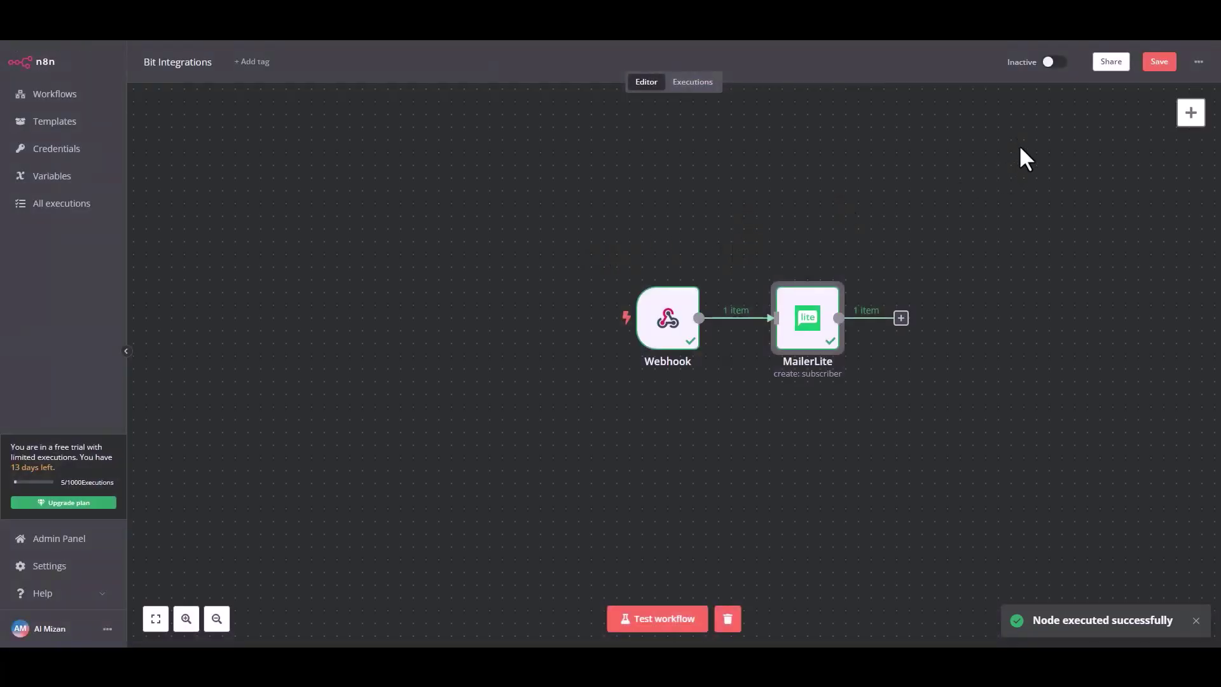
Step: Save and activate the workflow, suppress the activation notice, and start waiting for a trigger event
left_click(1160, 61)
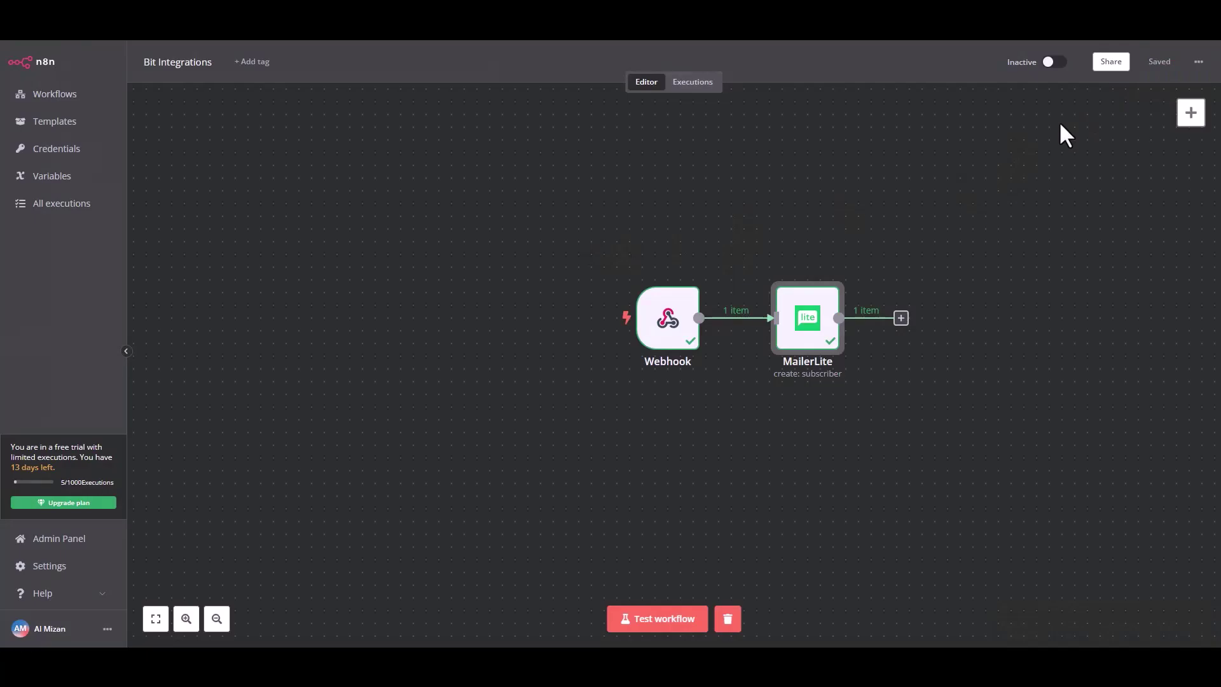
left_click(1053, 62)
left_click(614, 379)
left_click(722, 378)
left_click(645, 621)
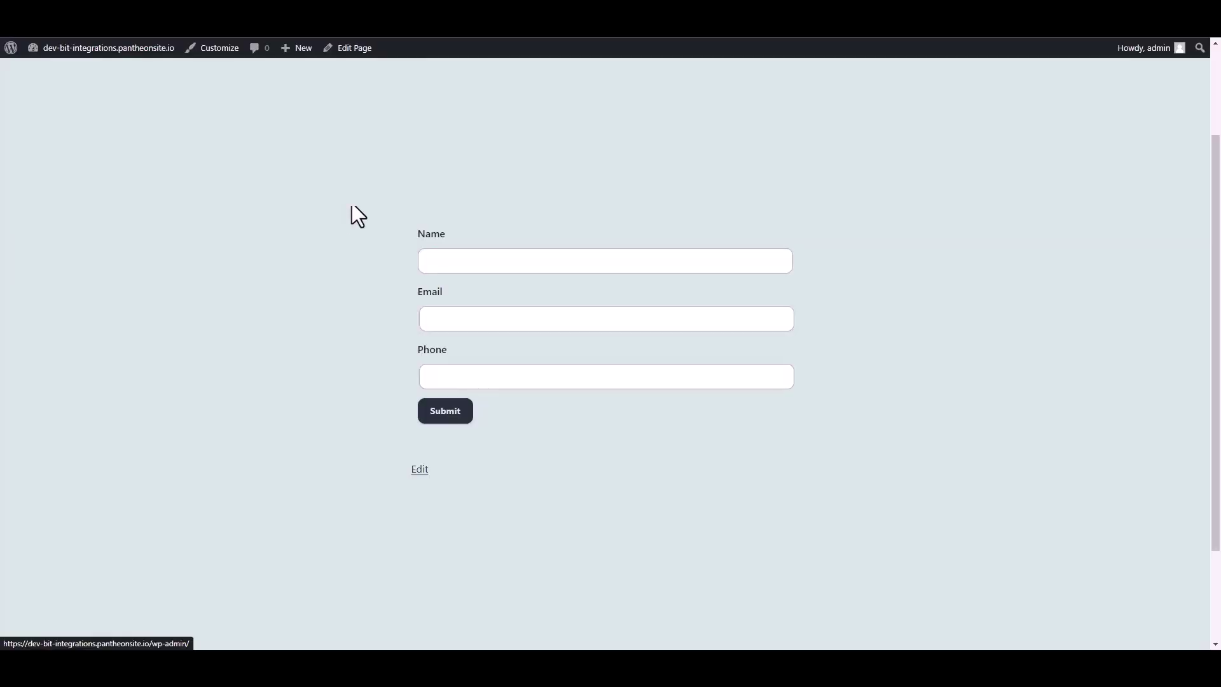
Step: Submit the contact form with name 'Bit Integration', a support e-mail address and a phone number
left_click(458, 261)
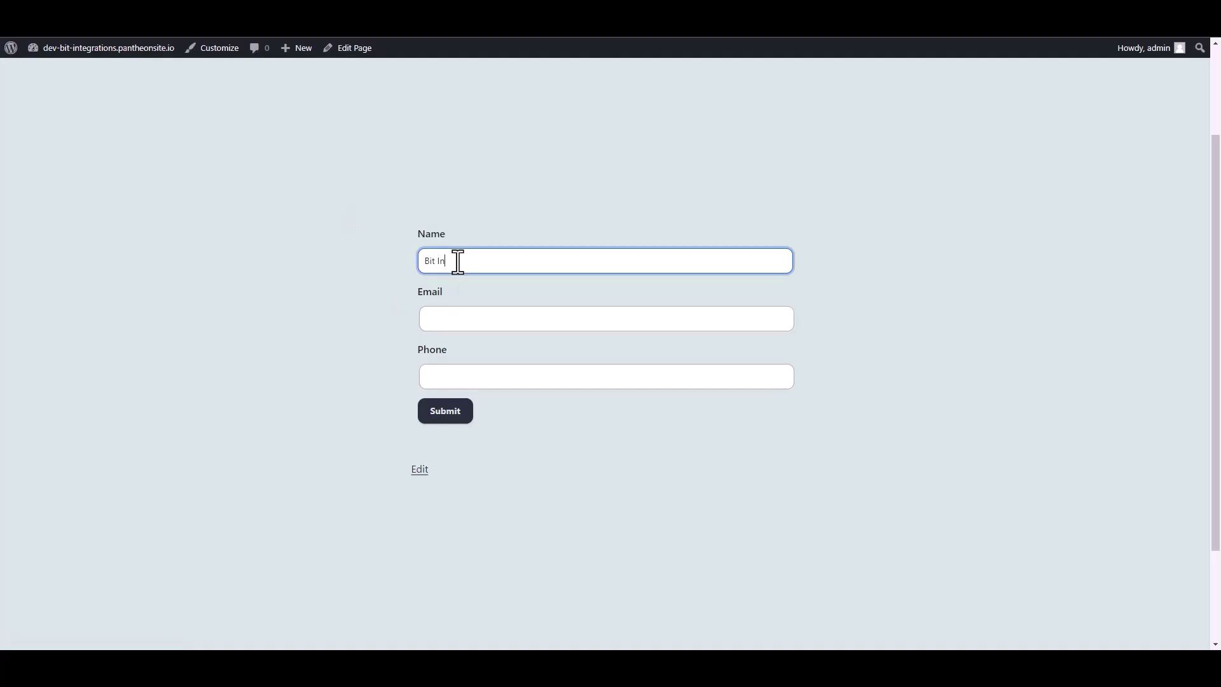
type("Bit Integrations")
left_click(444, 322)
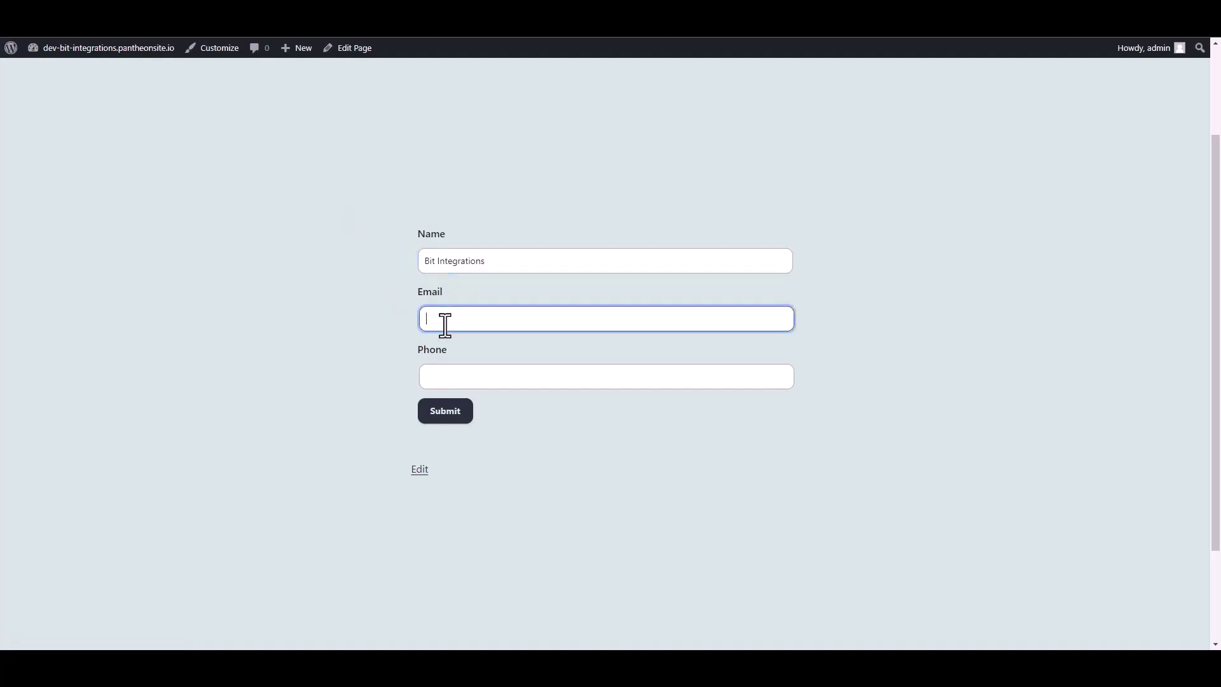
key("Tab")
type("444555666")
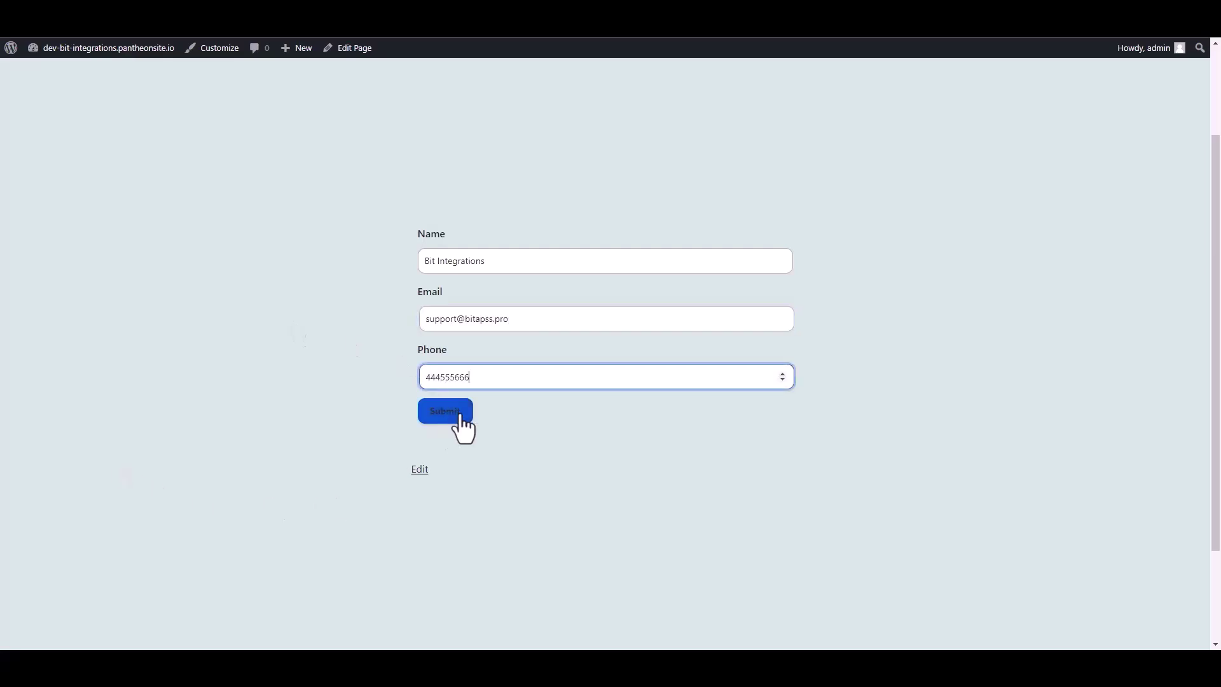
left_click(463, 415)
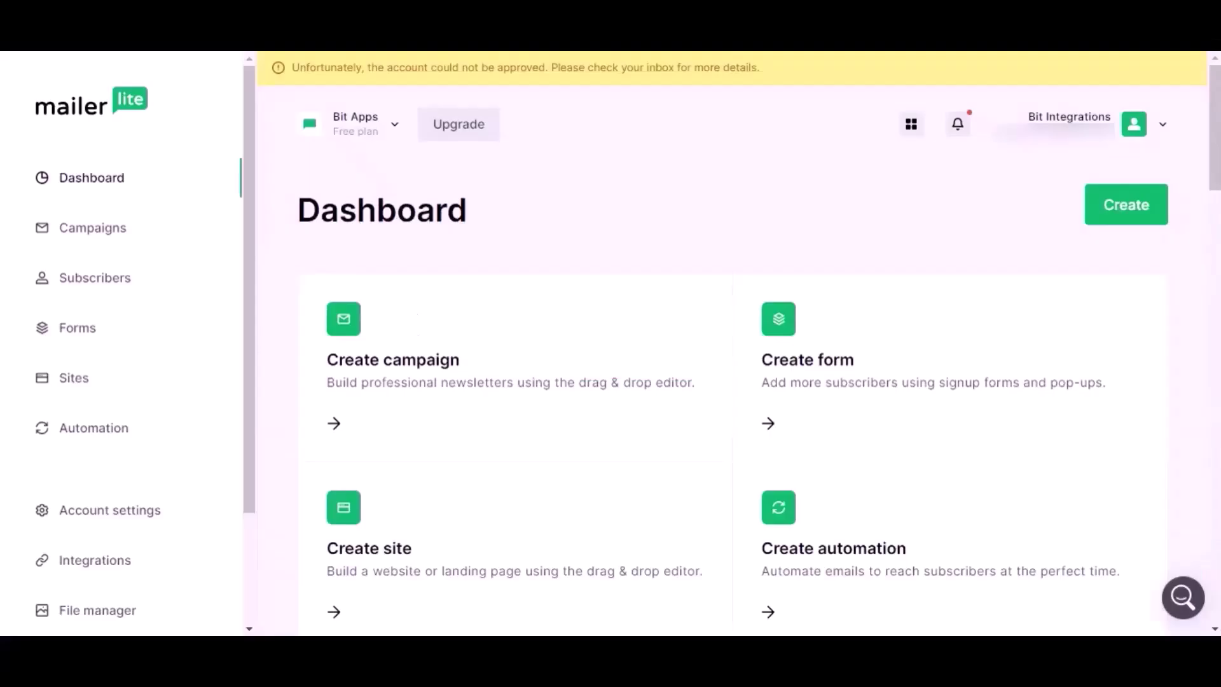
Step: Open MailerLite's Subscribers list and review the new active subscriber from the form, subscribed via api
left_click(127, 279)
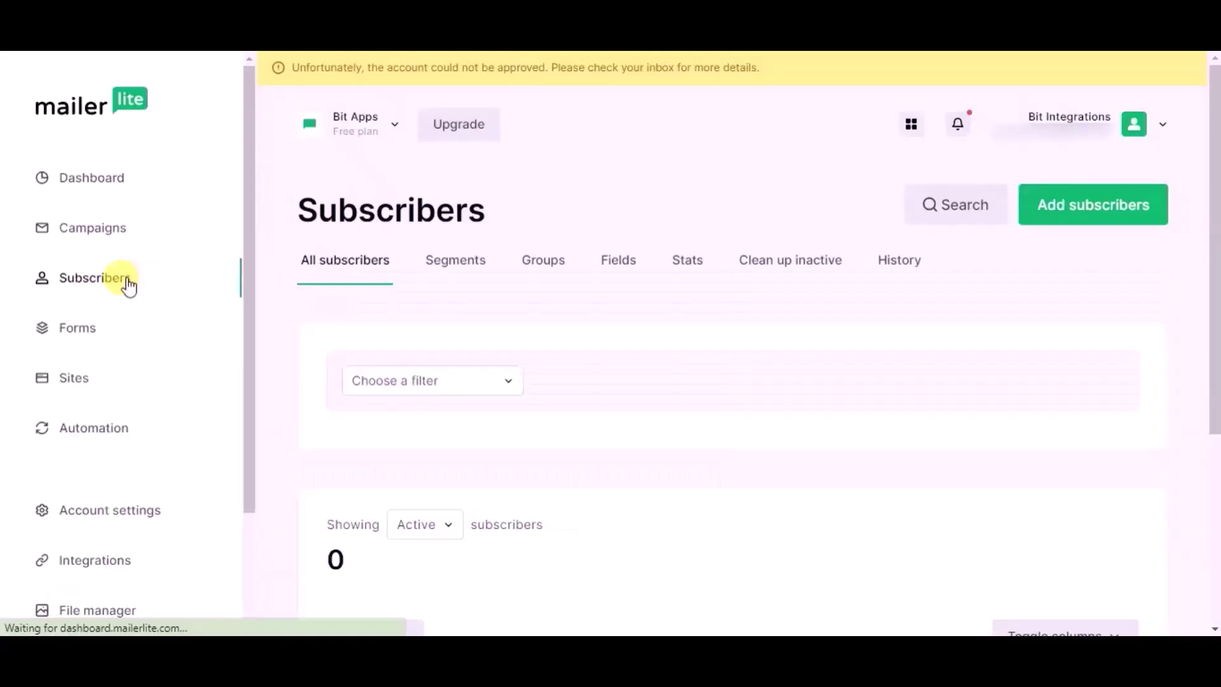
scroll(331, 327, "down", 3)
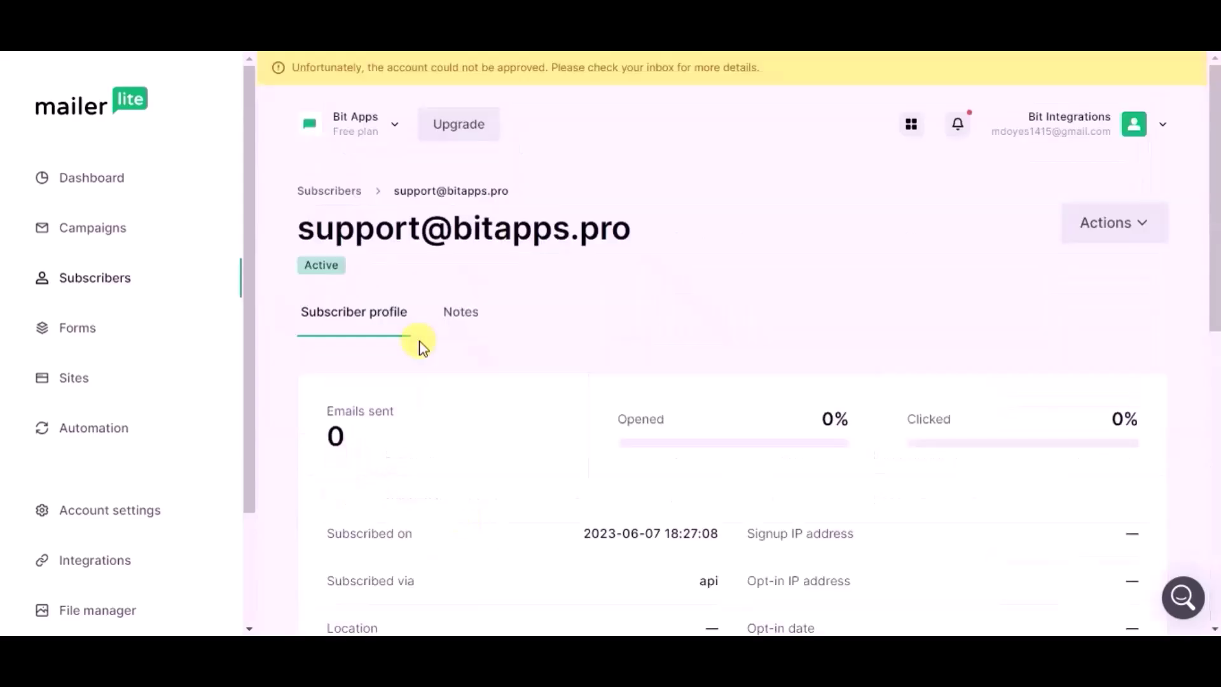
scroll(422, 347, "down", 3)
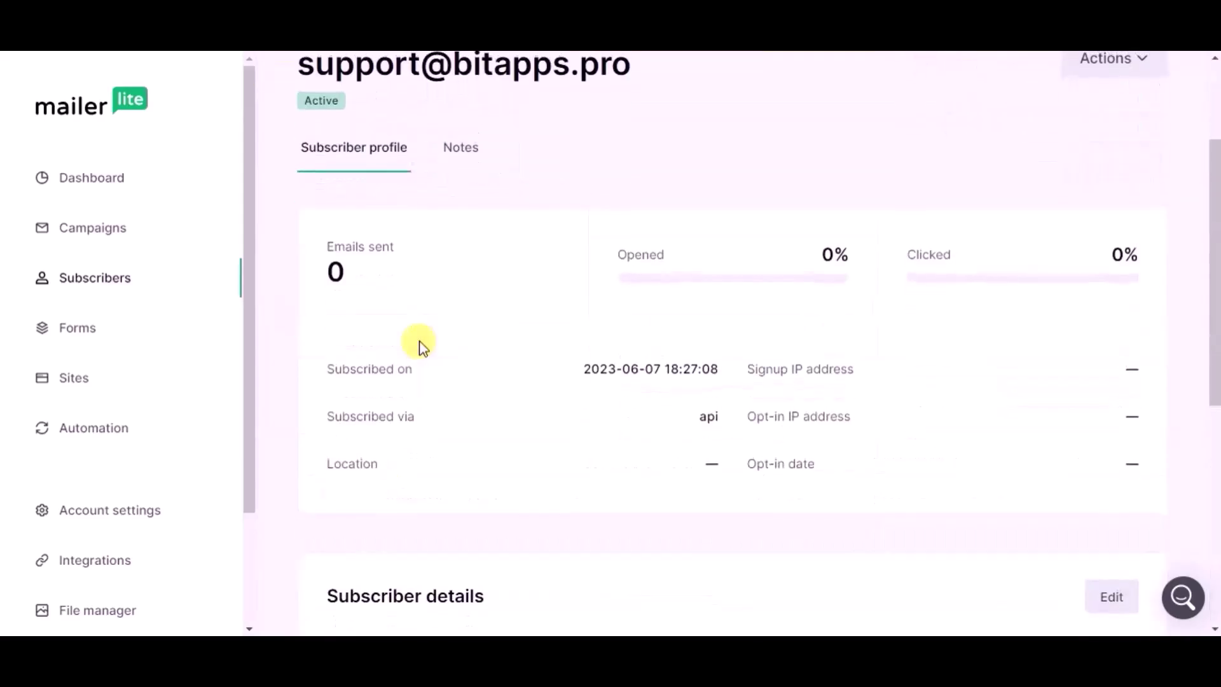